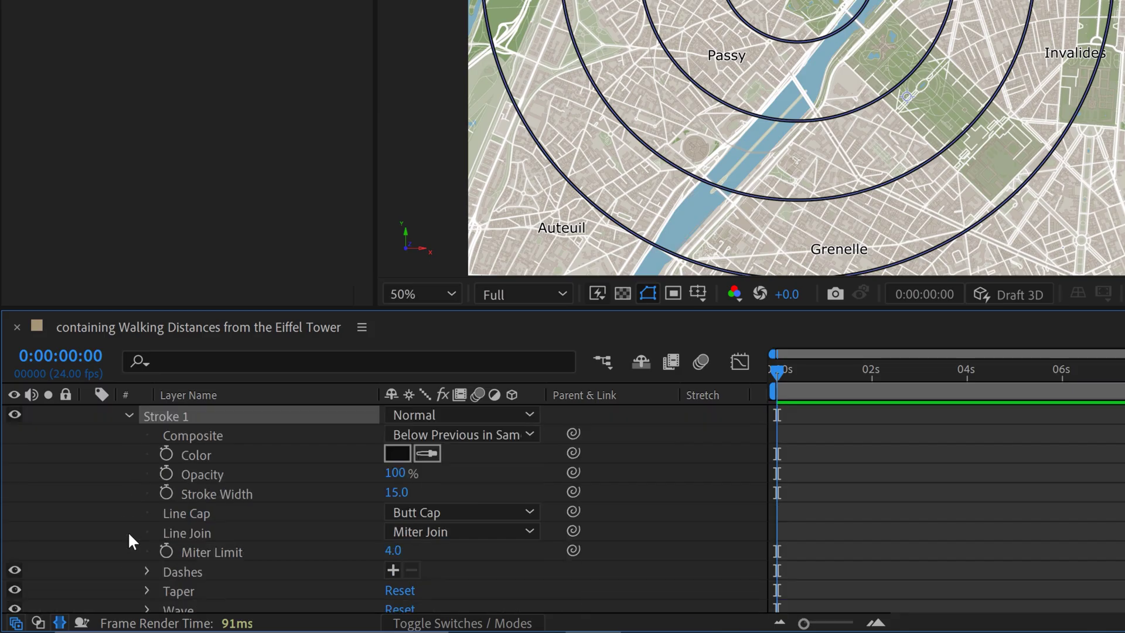
- On the finished map's ring outline, add a dash and a gap and lengthen the dashes from 10 to 28
scroll(84, 572, down, 2)
click(253, 555)
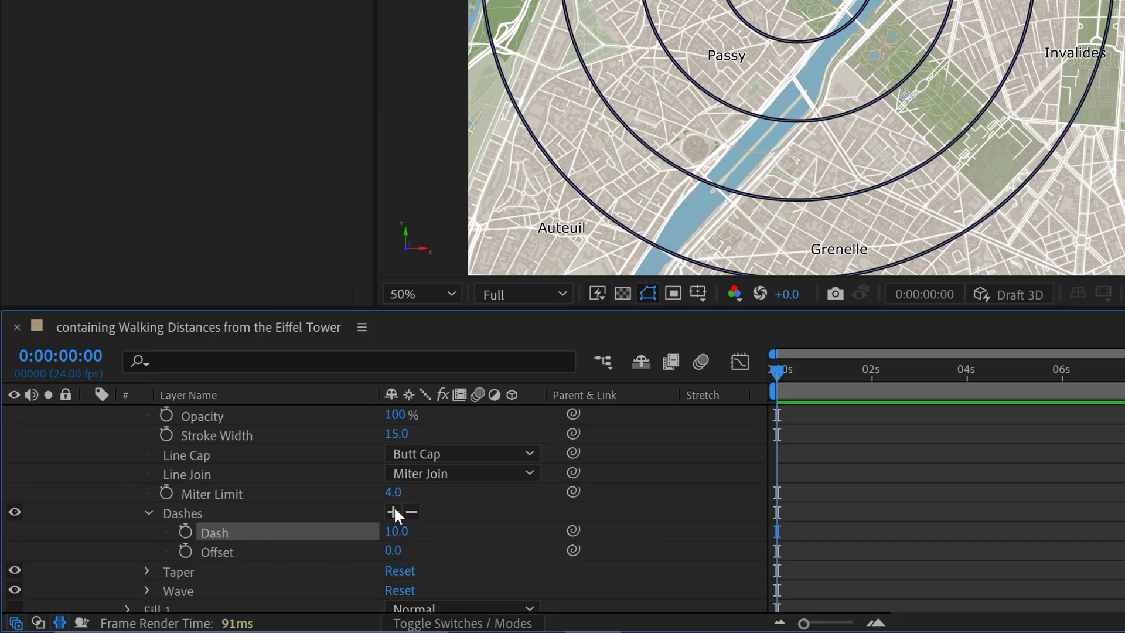
click(253, 555)
drag(391, 530, 416, 528)
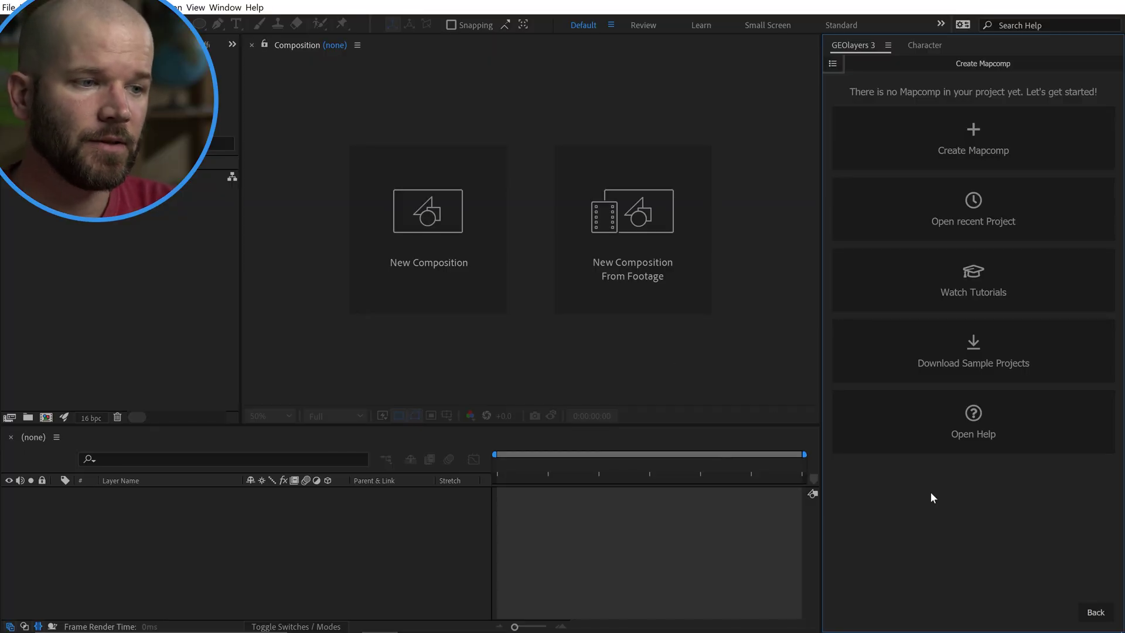
- Create a Paris GEOlayers map composition named 'Walking Distances from the Eiffel Tower' with a chosen style
click(972, 148)
drag(965, 330, 964, 292)
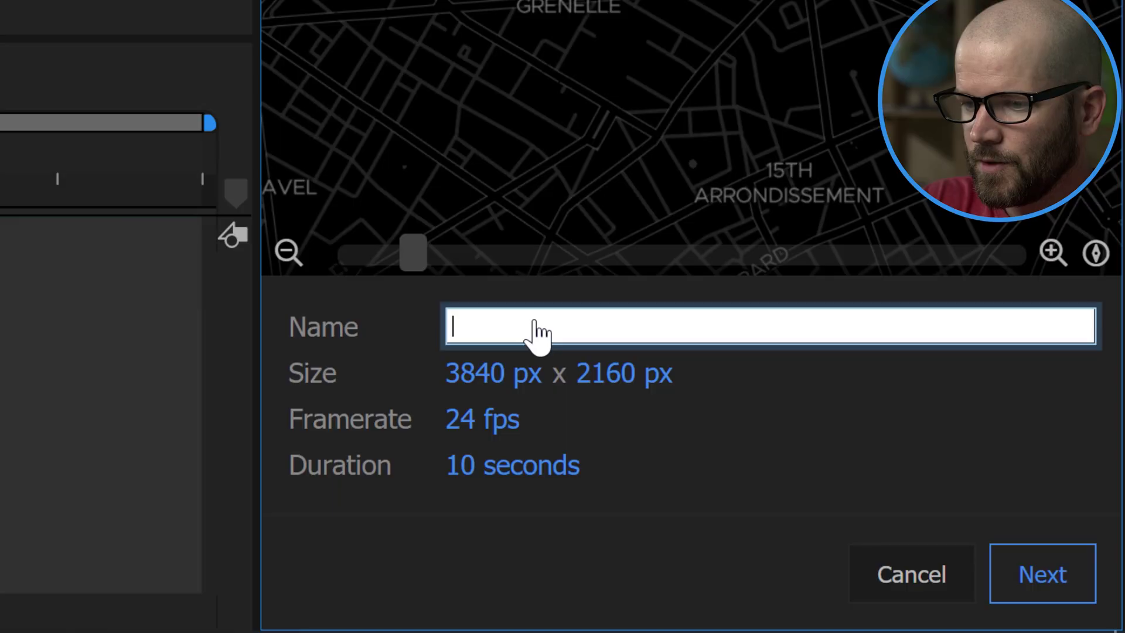
text(Walking P)
text(istances)
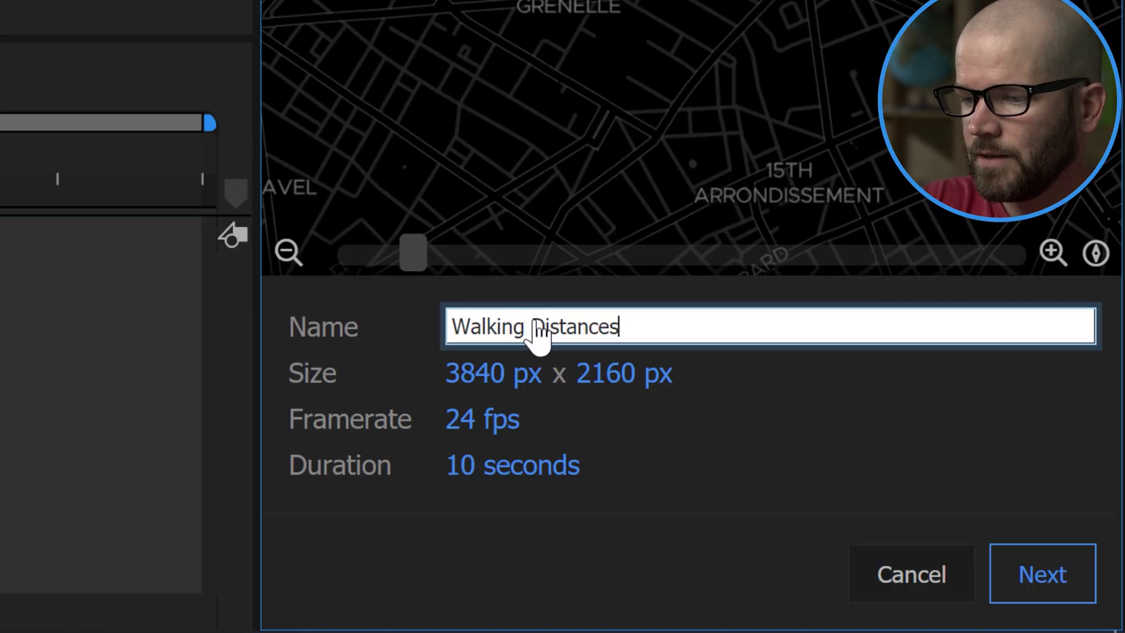
text( from the Eiffel Tower)
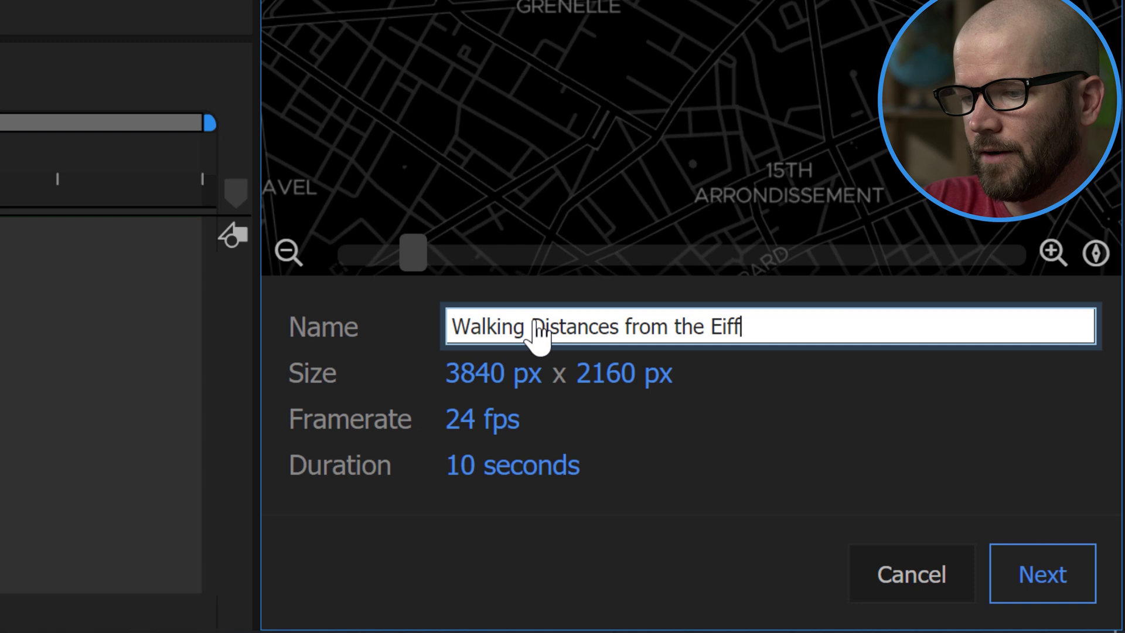
click(1035, 573)
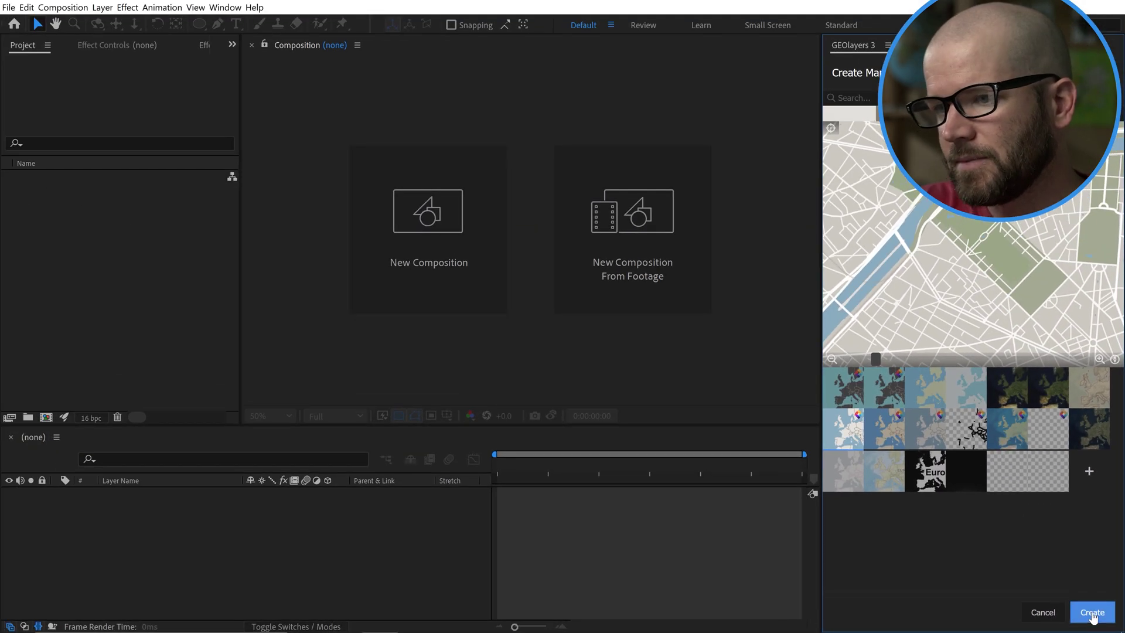
click(1092, 612)
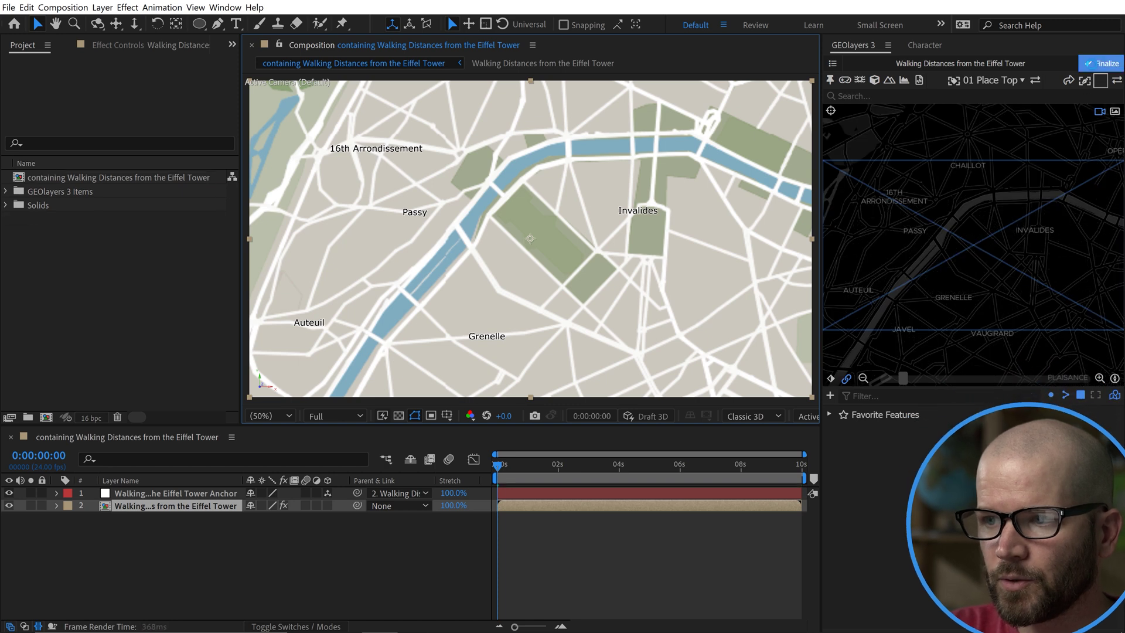
- Finalize the Paris map so its tiles download at full street-level detail
click(1101, 63)
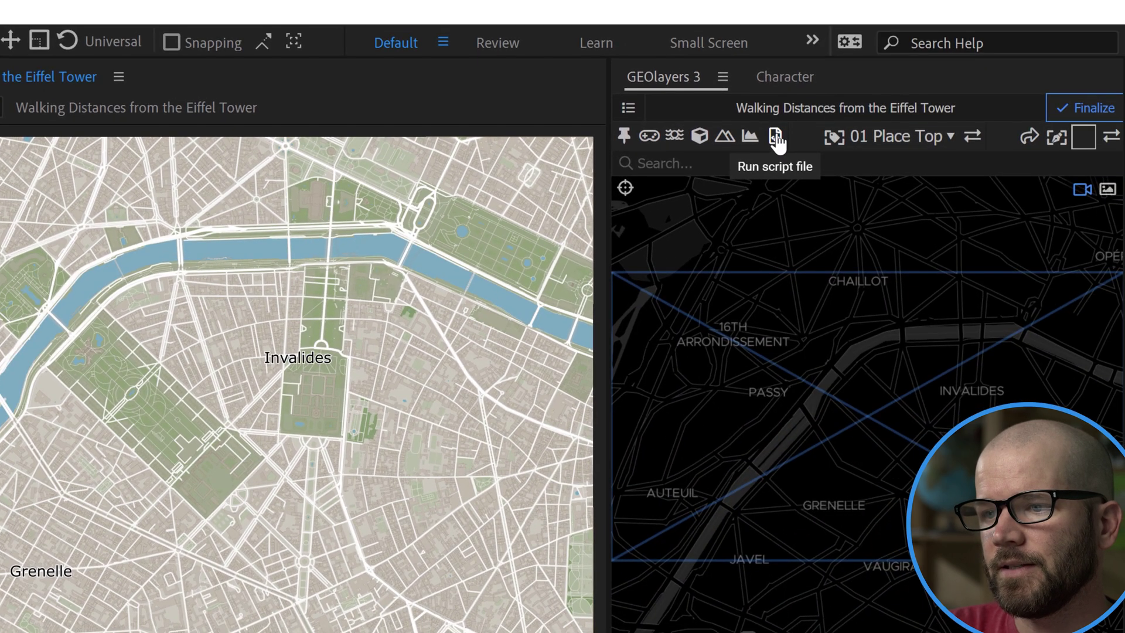
- Add a centre-aligned scale bar from GEOlayers' script list
click(775, 136)
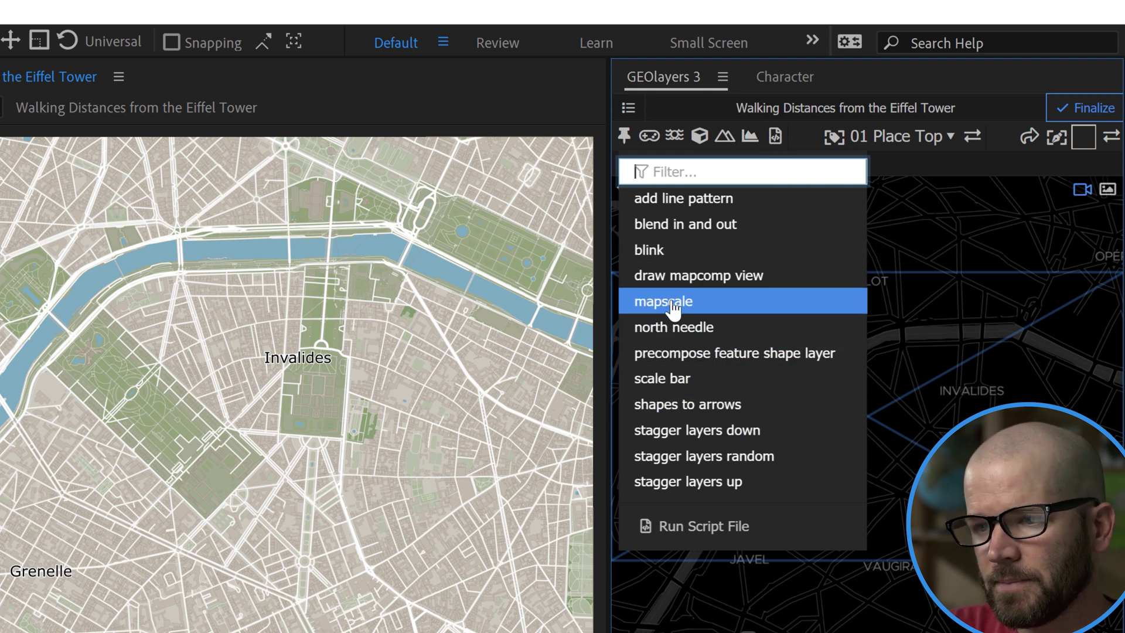
click(683, 379)
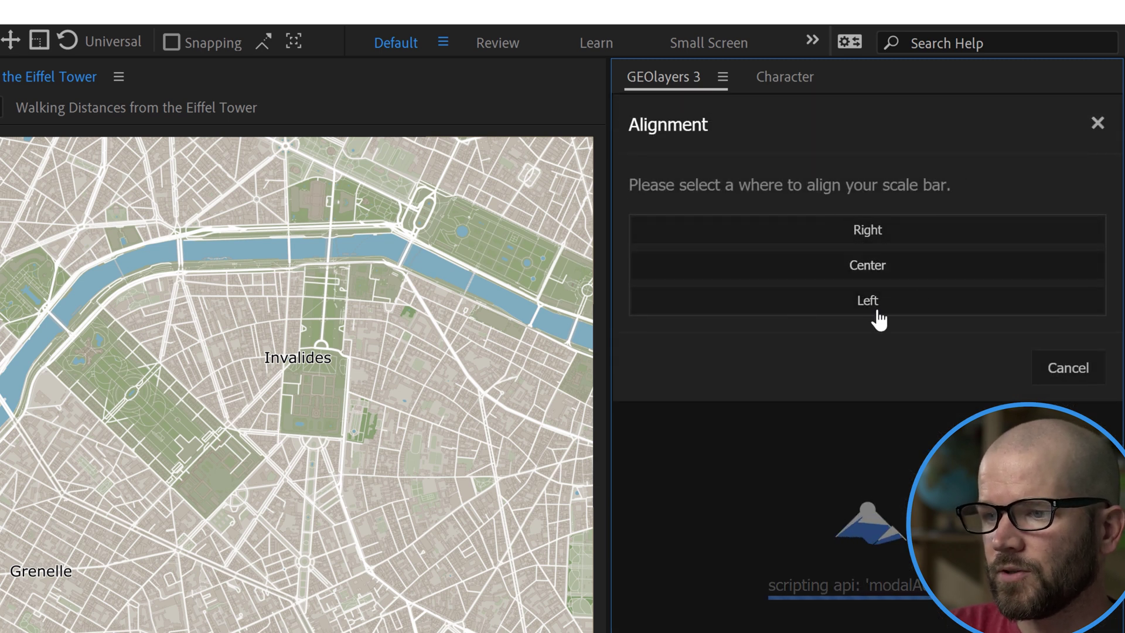
click(917, 268)
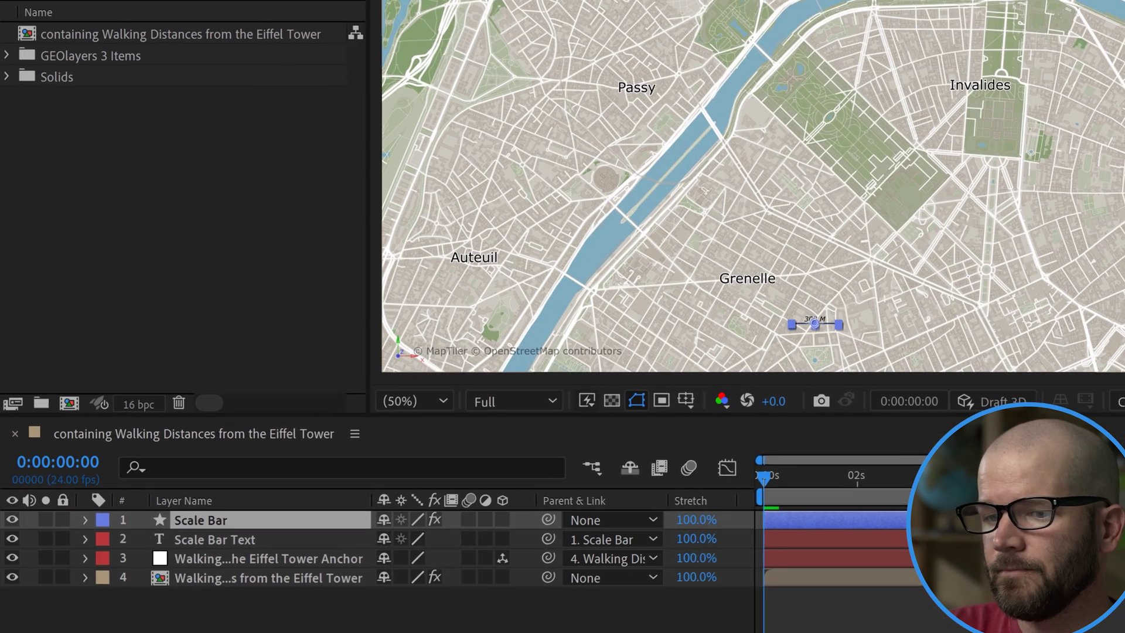
- Enlarge the 300 M scale bar label text to 96 px
key(ctrl+shift+a)
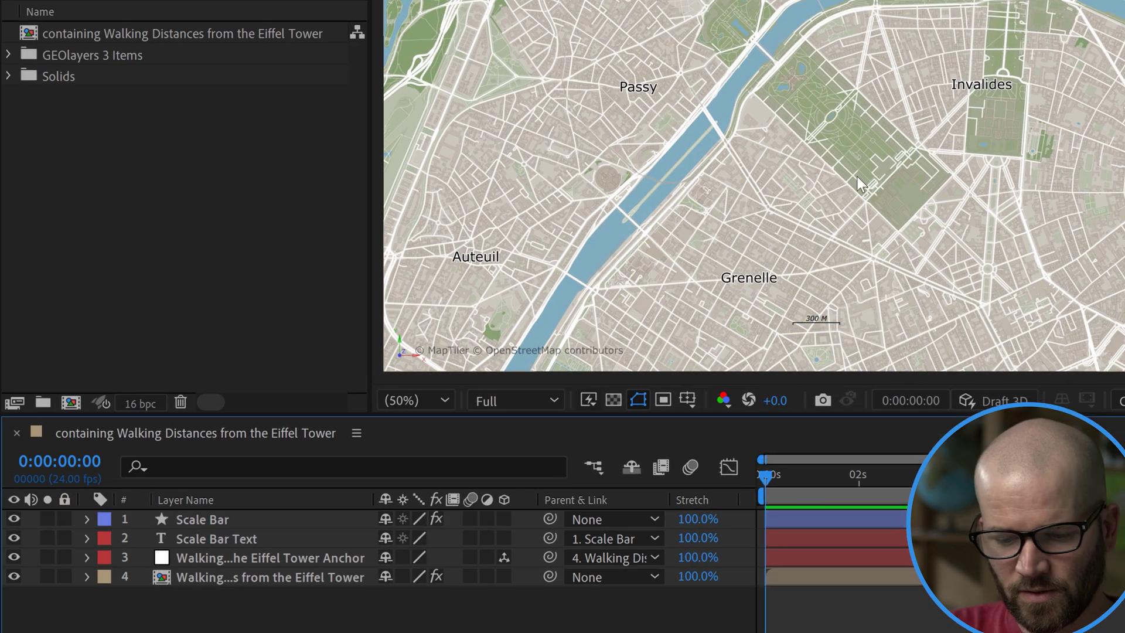
key(period)
scroll(808, 334, down, 5)
scroll(808, 334, left, 2)
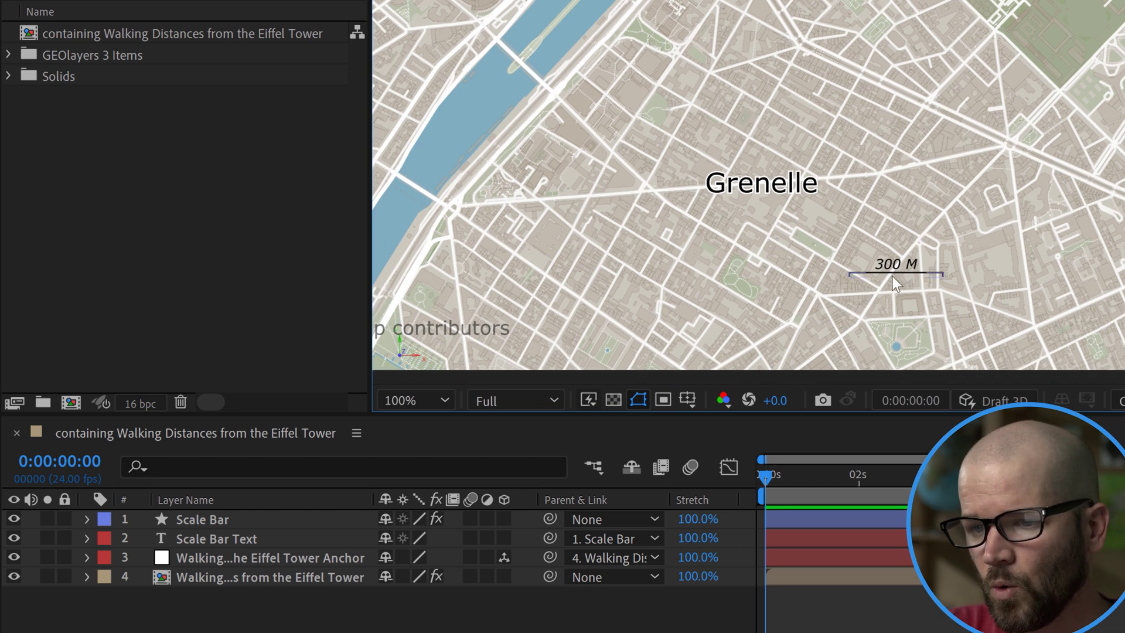
click(207, 540)
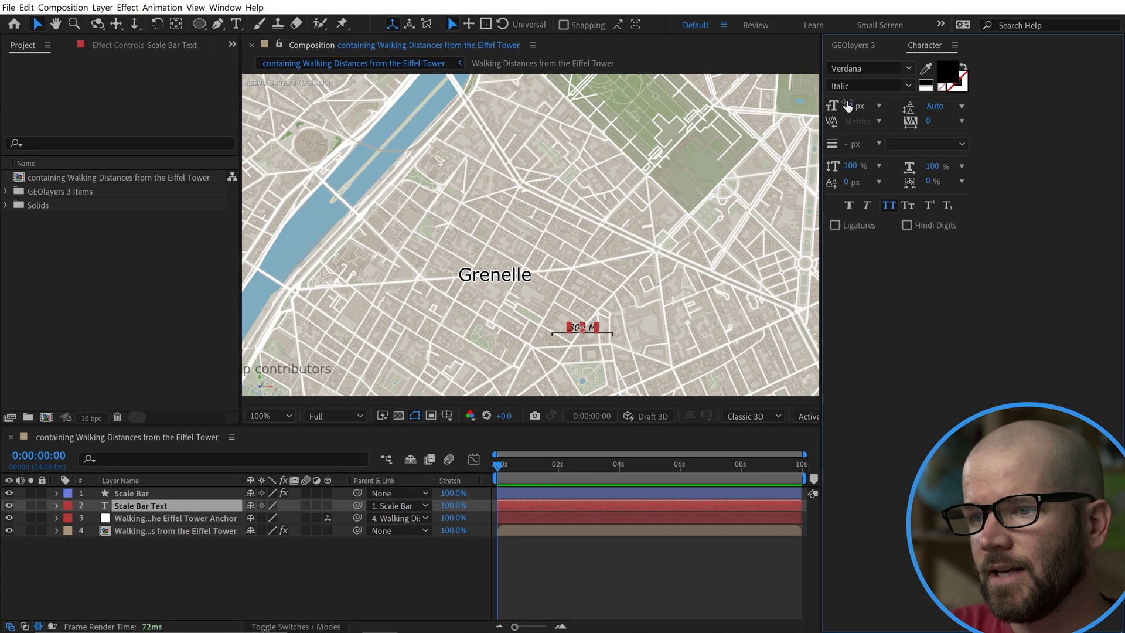
key(ctrl+shift+period)
key(ctrl+shift+period)
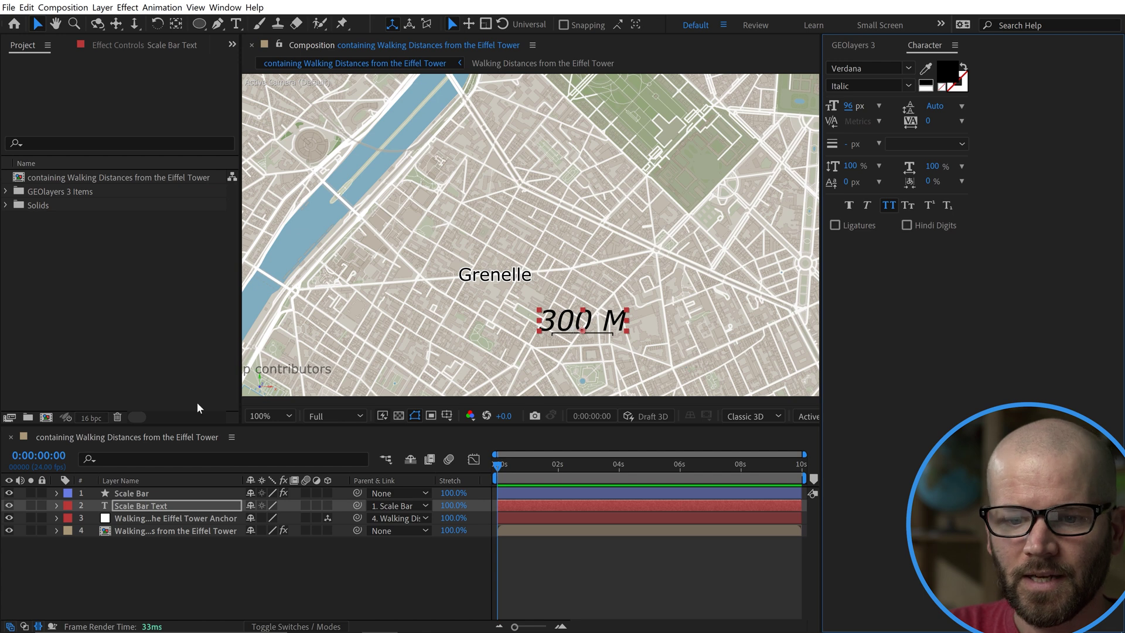
- Enable Fixed Size on the Scale Bar and raise Size X to 691 so it reads 1000 M
click(131, 492)
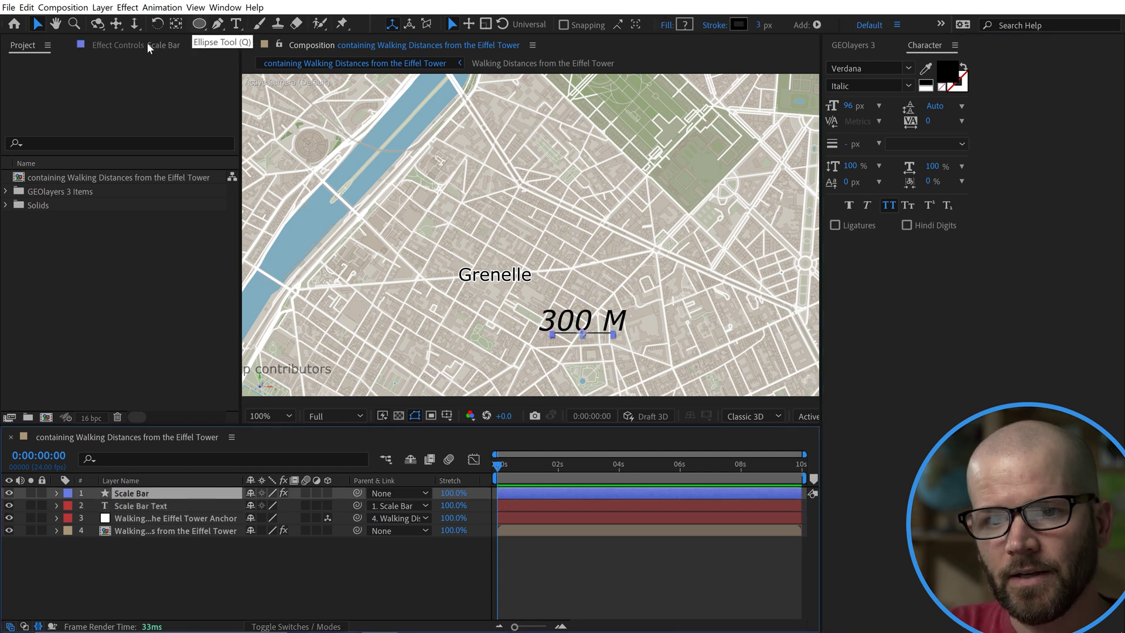
click(115, 44)
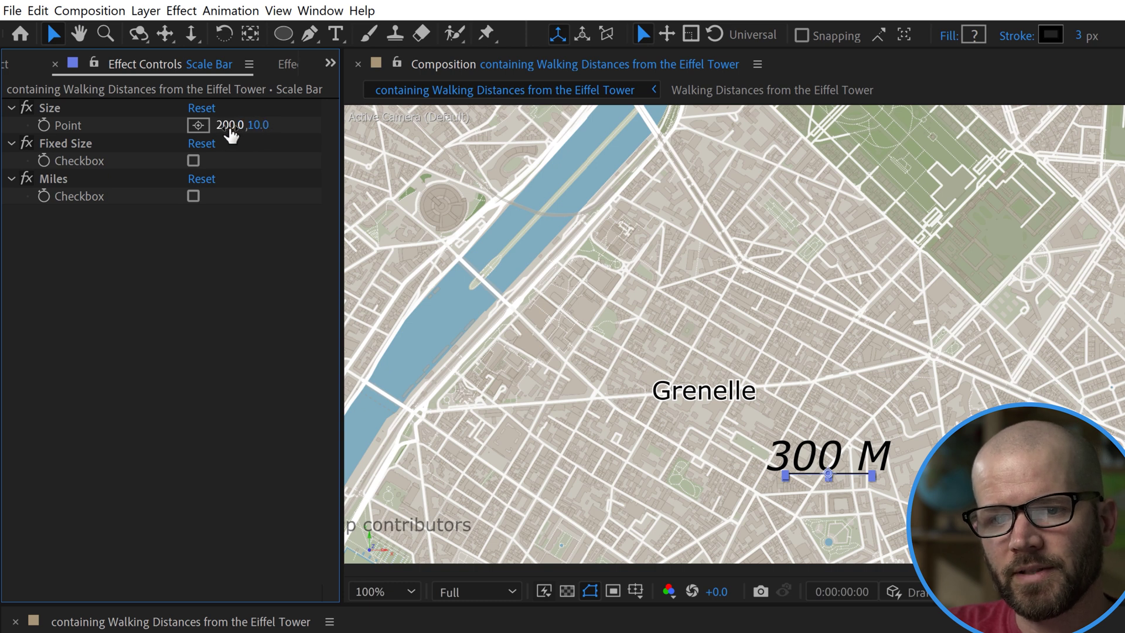
drag(230, 129, 263, 125)
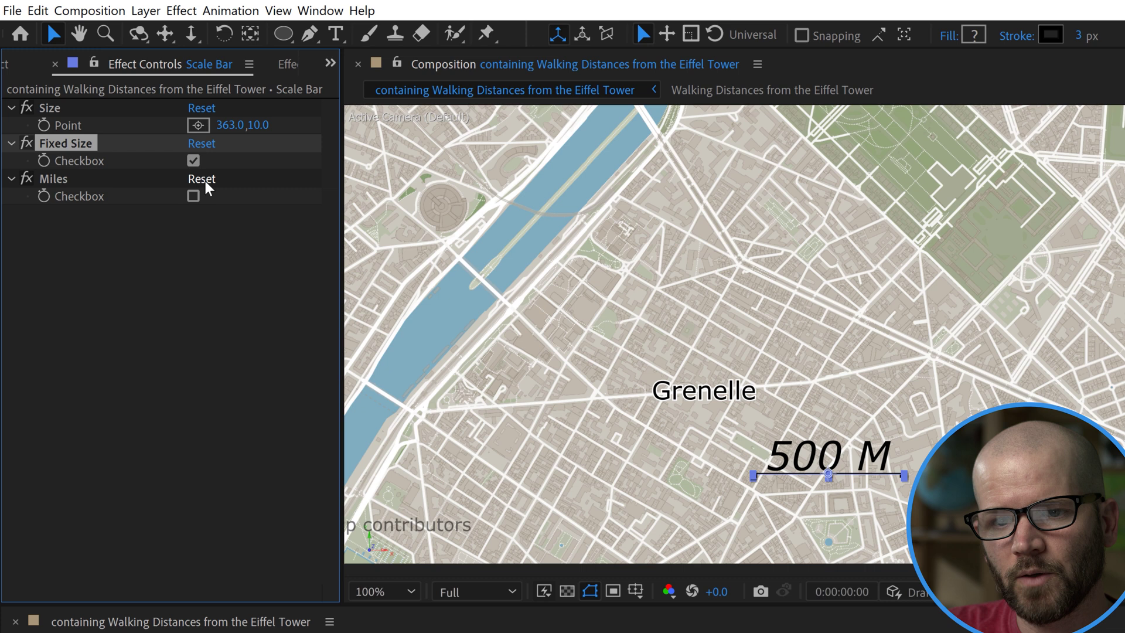
click(237, 124)
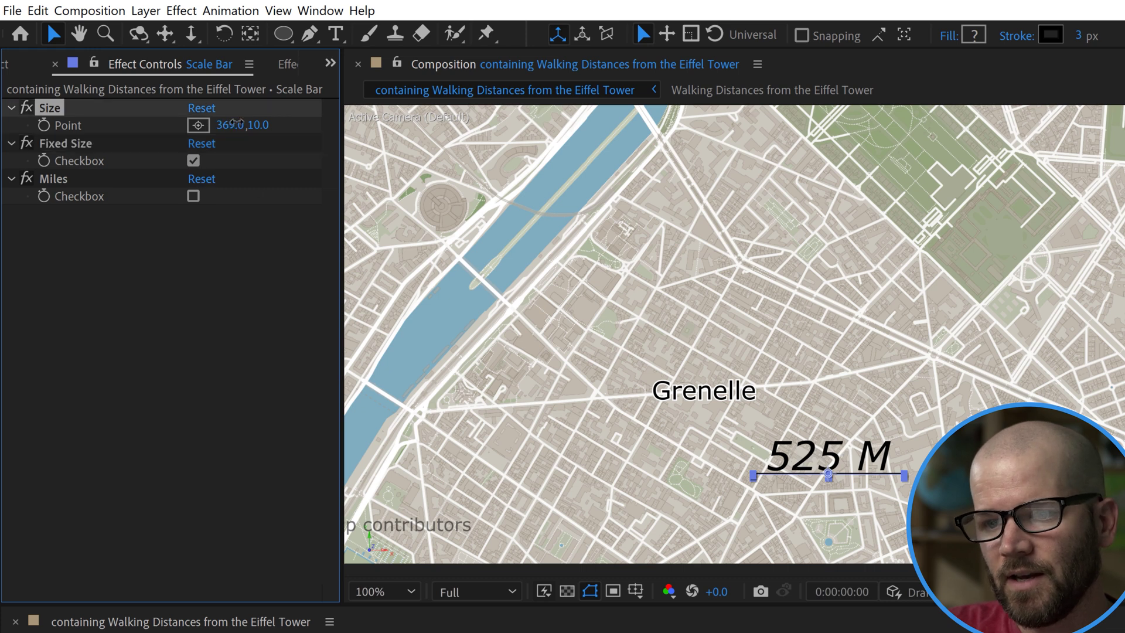
drag(236, 124, 428, 121)
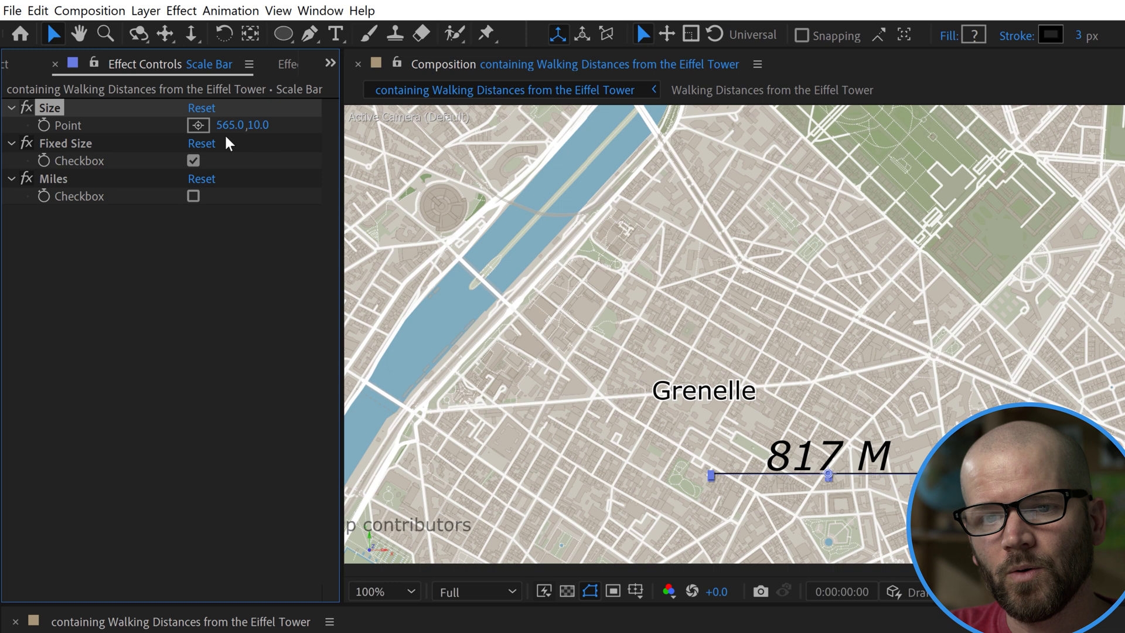
drag(239, 124, 360, 125)
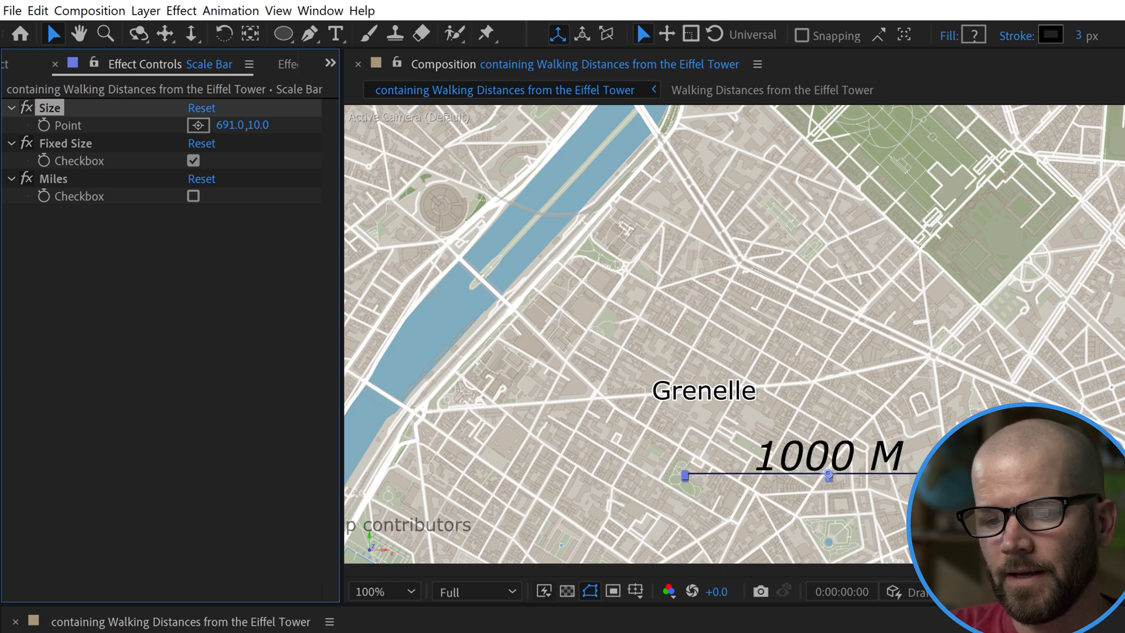
key(F2)
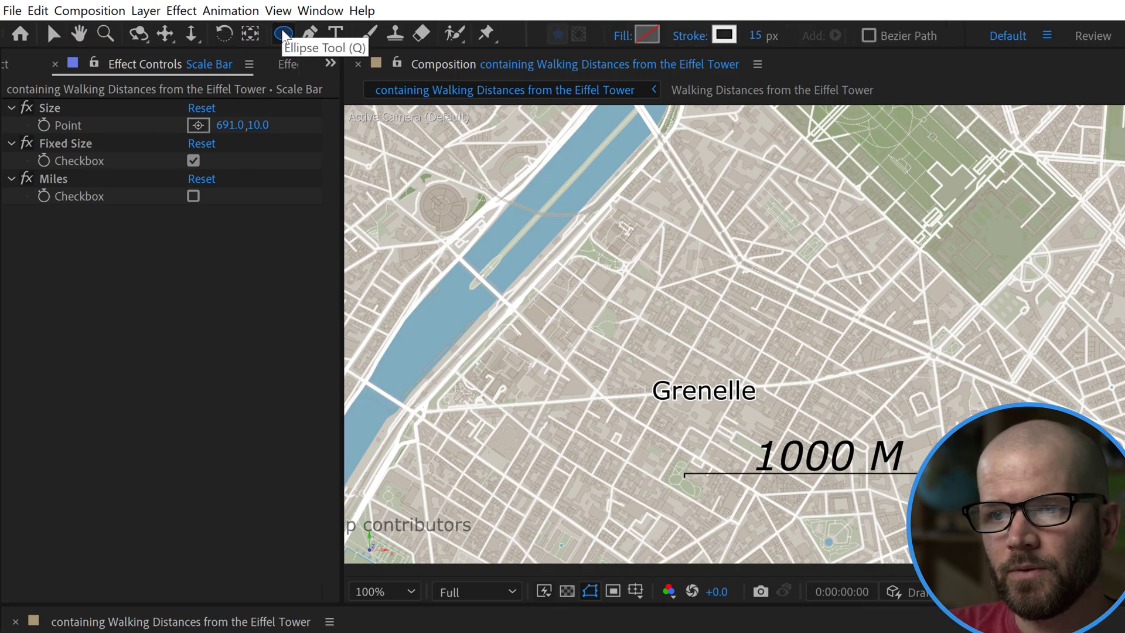
- Create a comp-height ellipse shape layer with a black 15 px outline
click(725, 33)
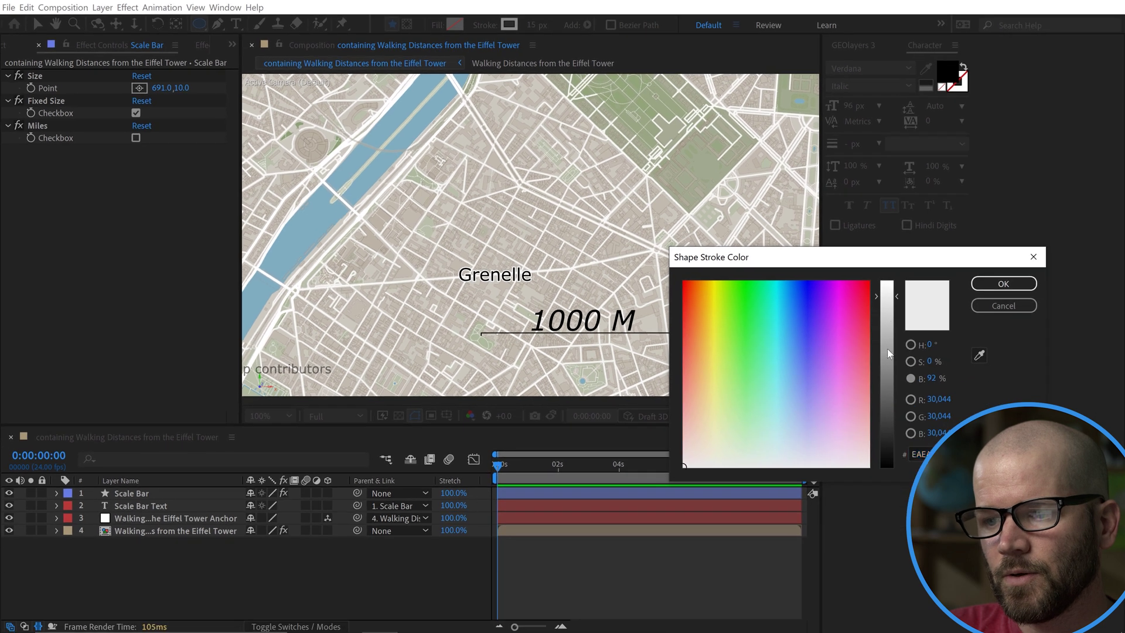
drag(886, 350, 897, 465)
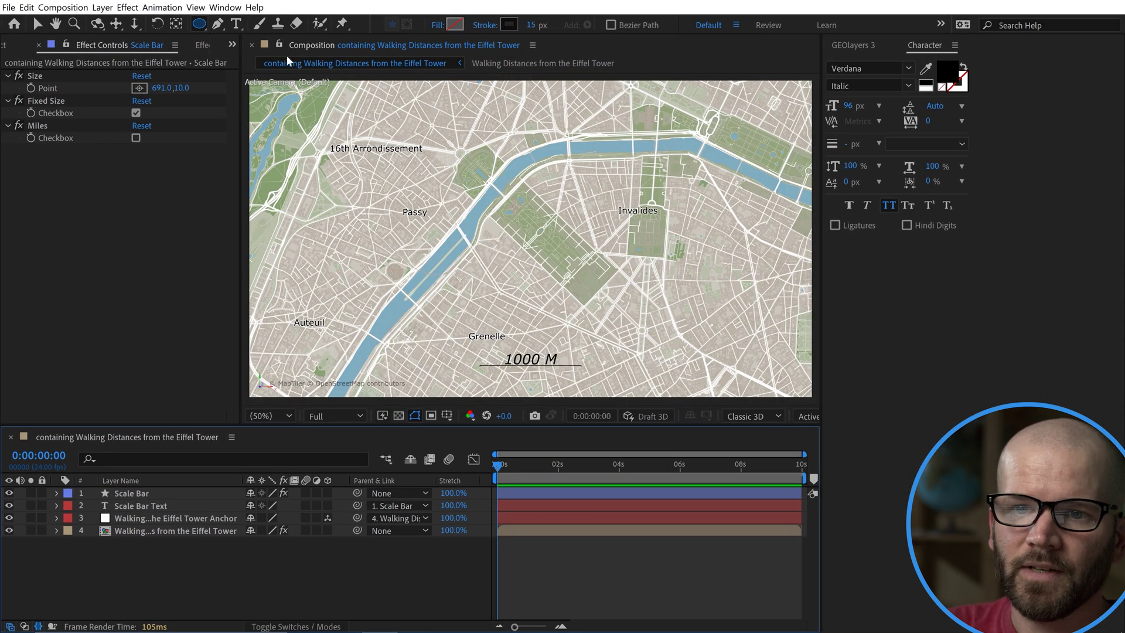
double_click(198, 27)
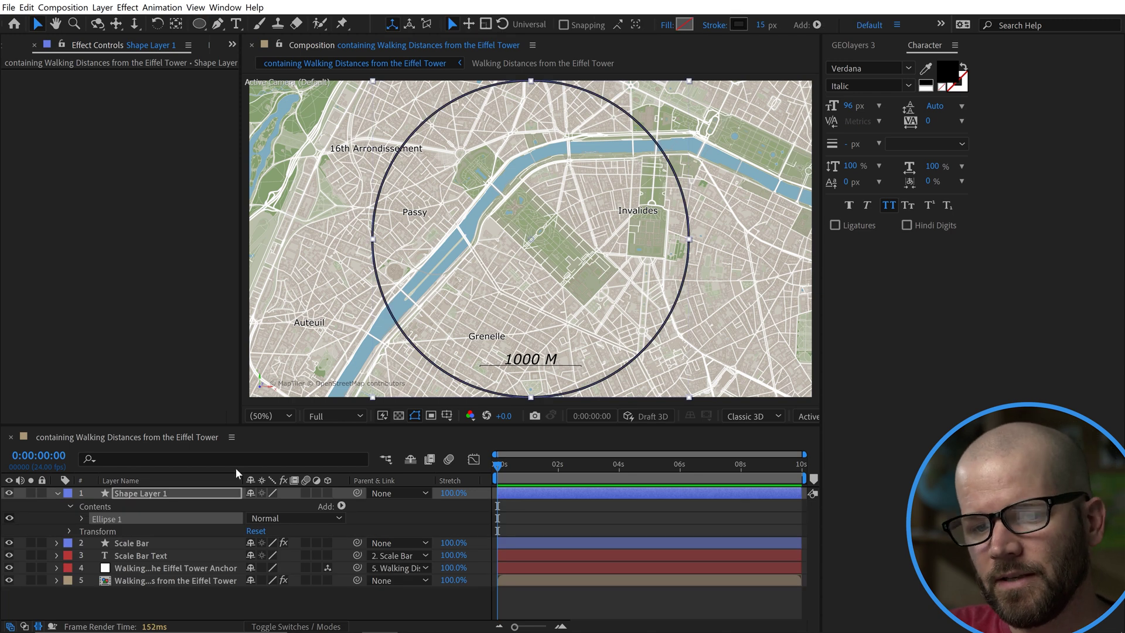
click(136, 495)
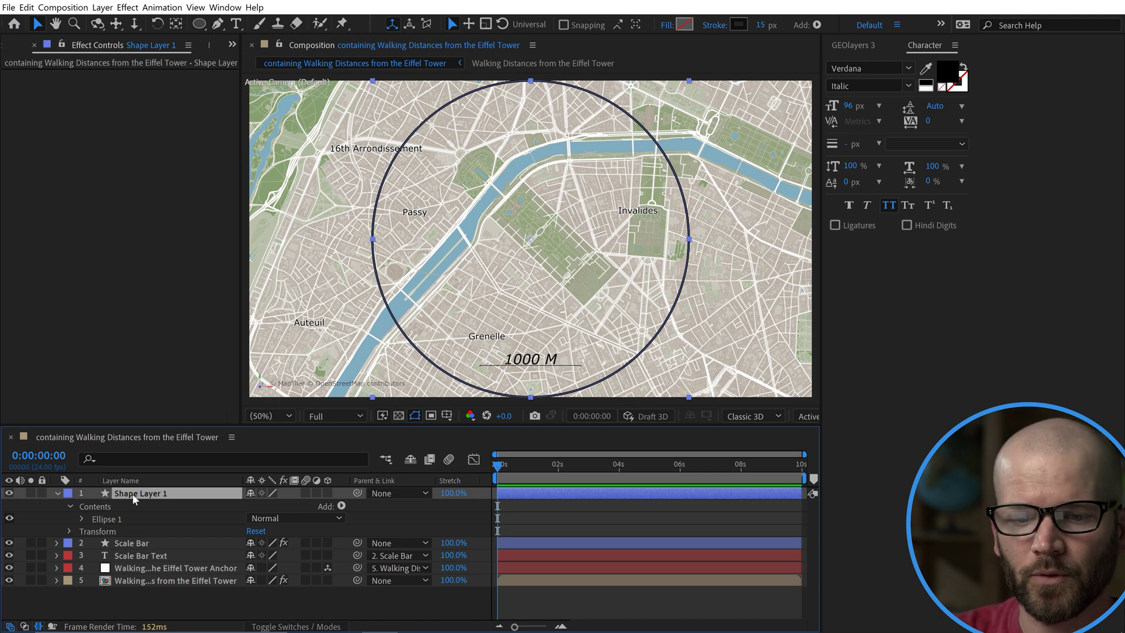
- Rename the shape layer 'Walking Distance Overlay' and move its stroke and fill below Ellipse 1
key(Return)
text(Walkin)
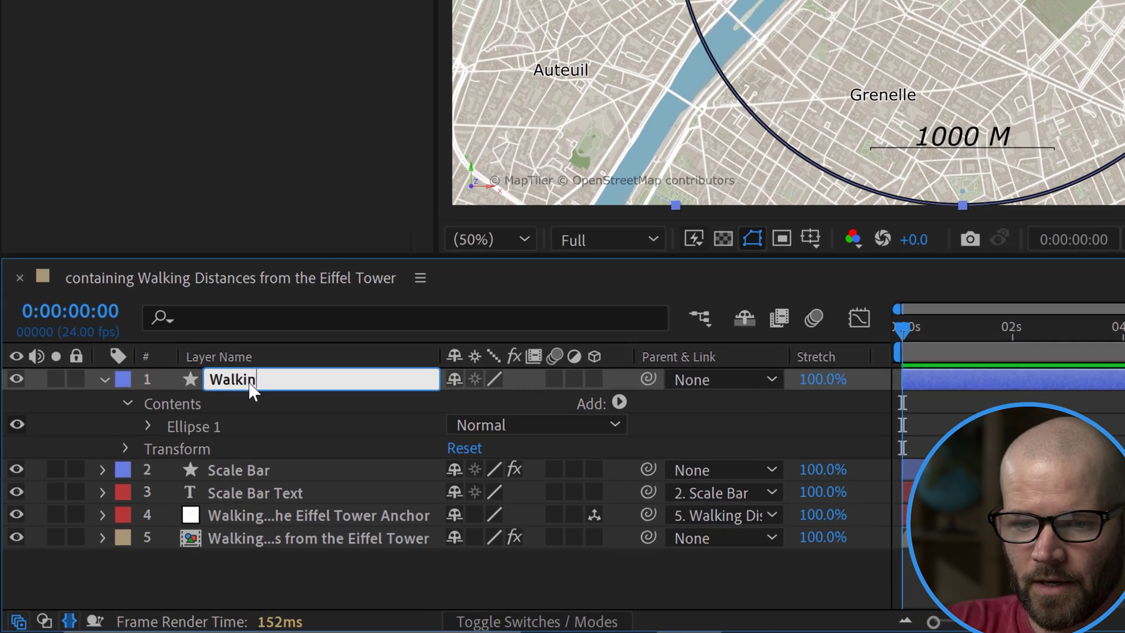
text(g Distance O)
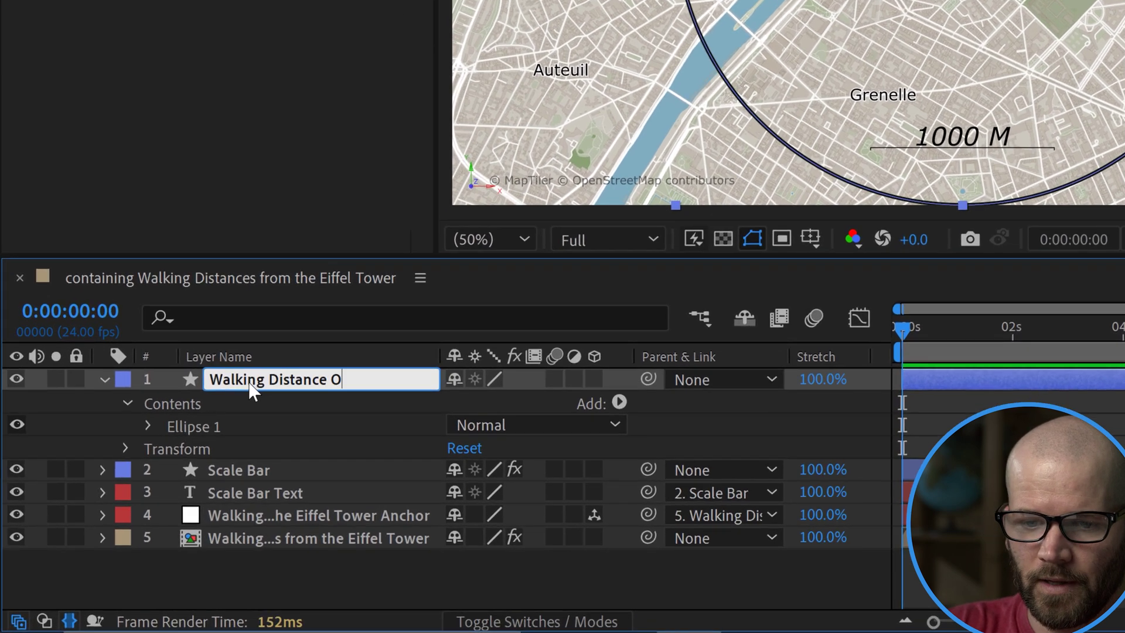
text(verlay)
key(Return)
click(148, 425)
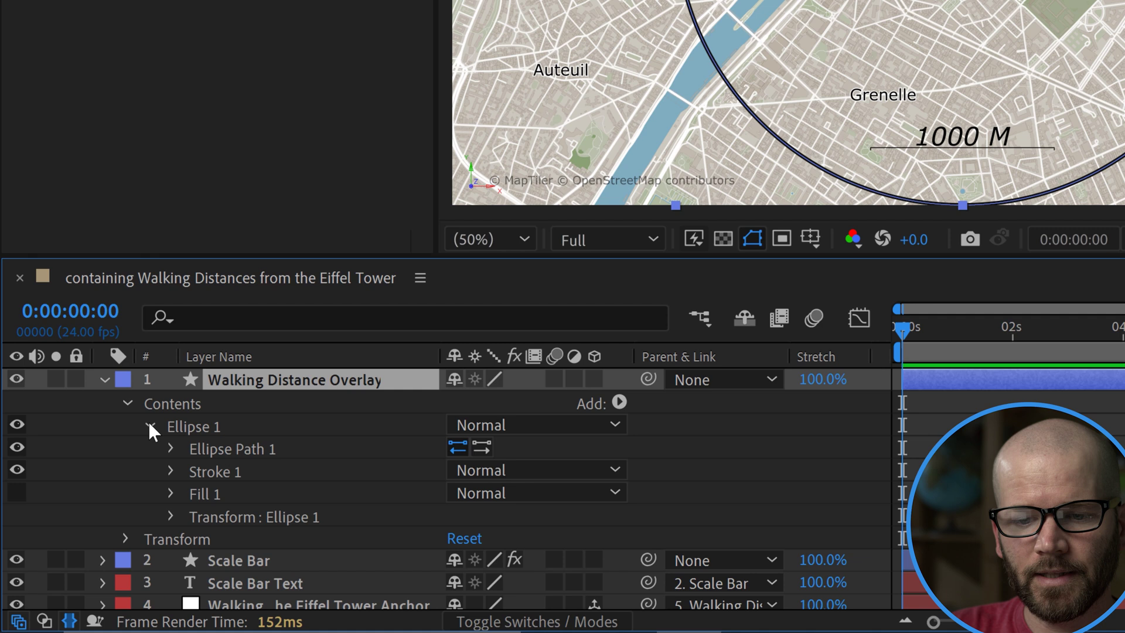
click(206, 497)
shift+click(215, 473)
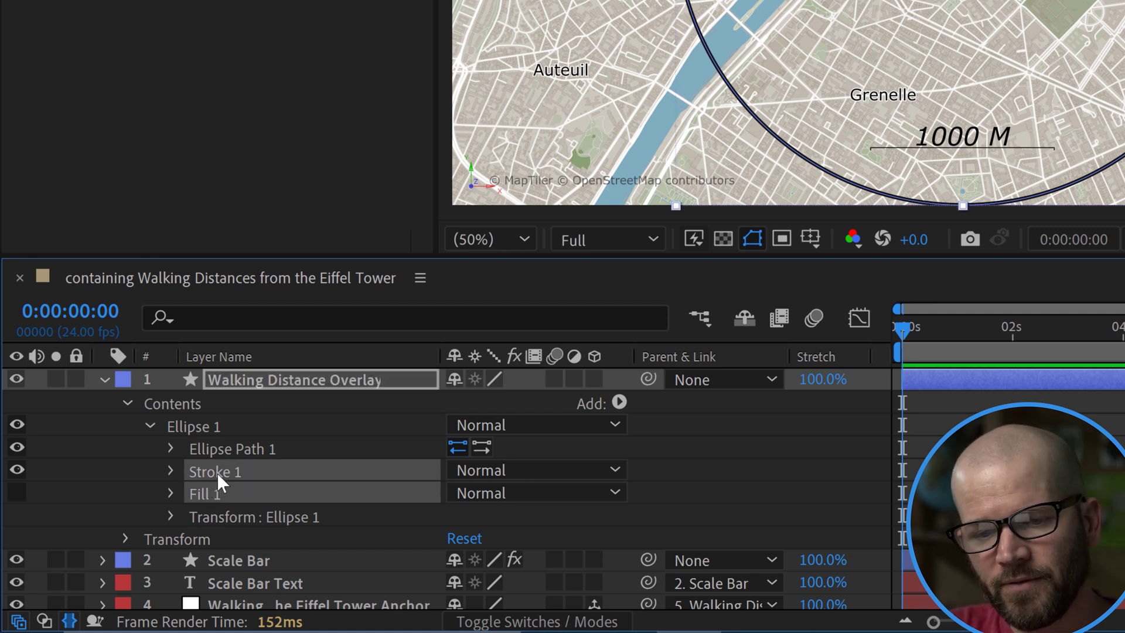
mouse_move(217, 473)
mouse_down()
mouse_move(208, 410)
mouse_move(194, 431)
mouse_up()
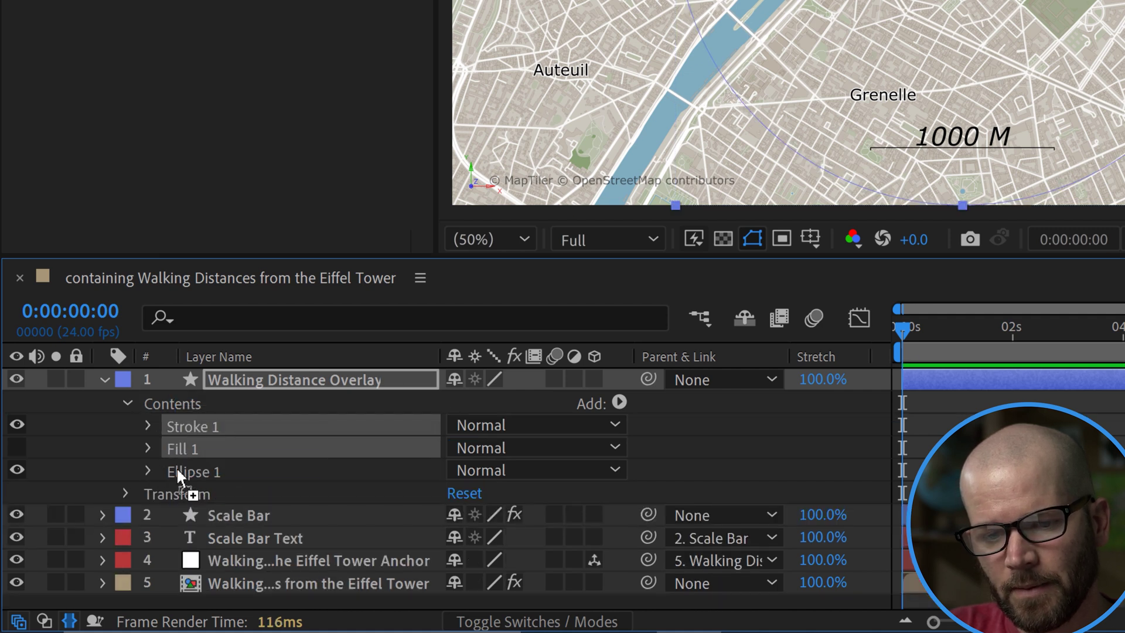
drag(177, 471, 178, 479)
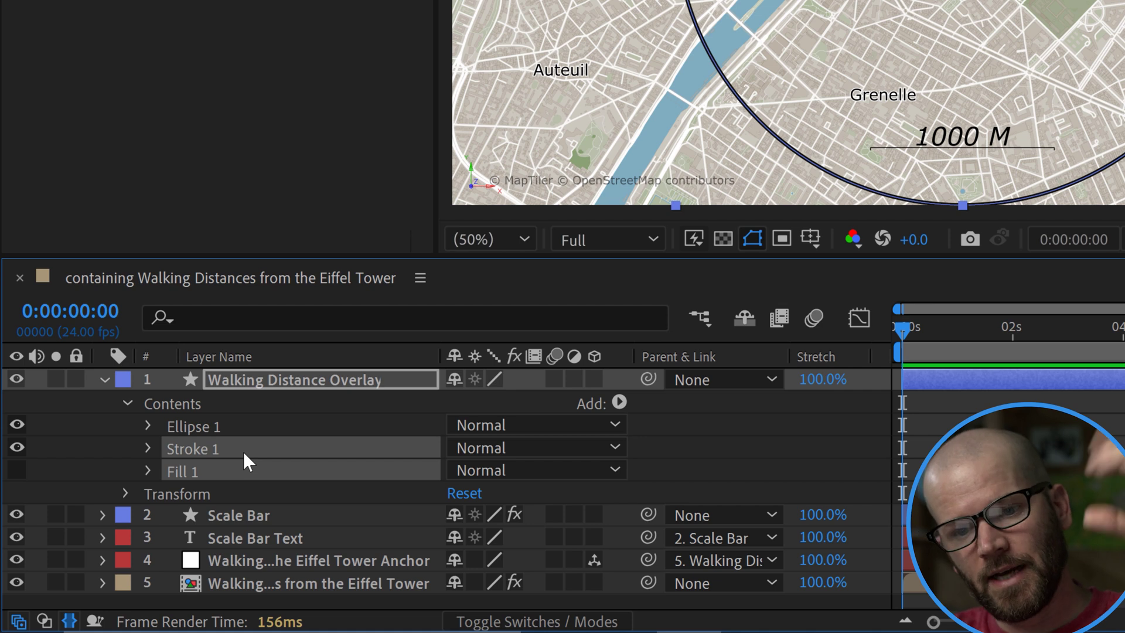
- Expose the ellipse's 2160 path size and bring up the Scale Bar's Size 691.0 settings
click(148, 427)
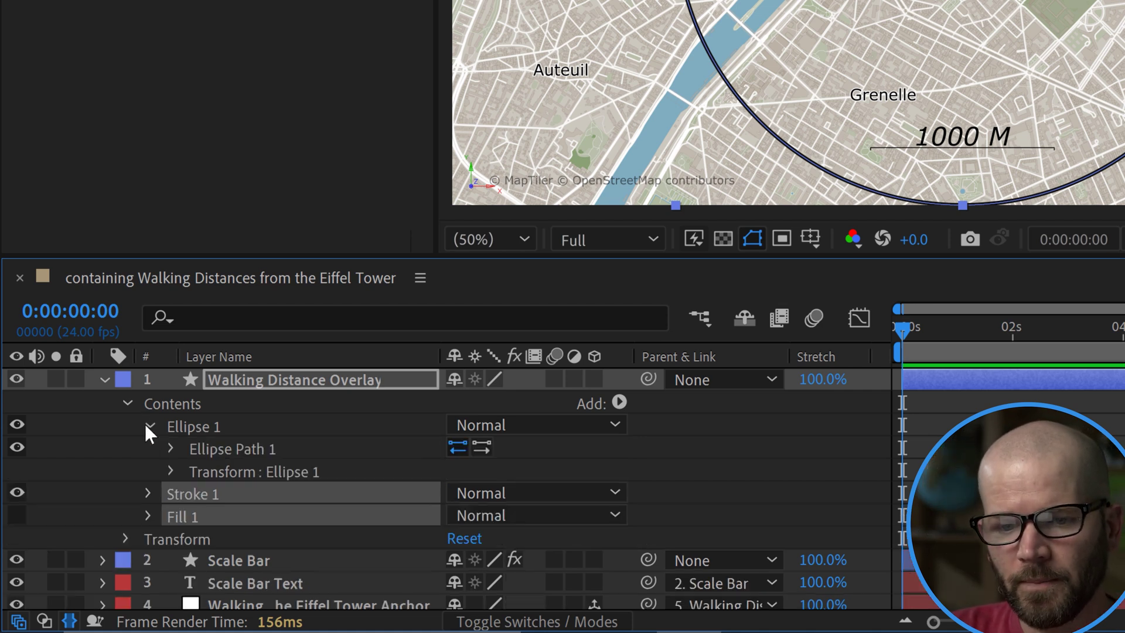
click(171, 448)
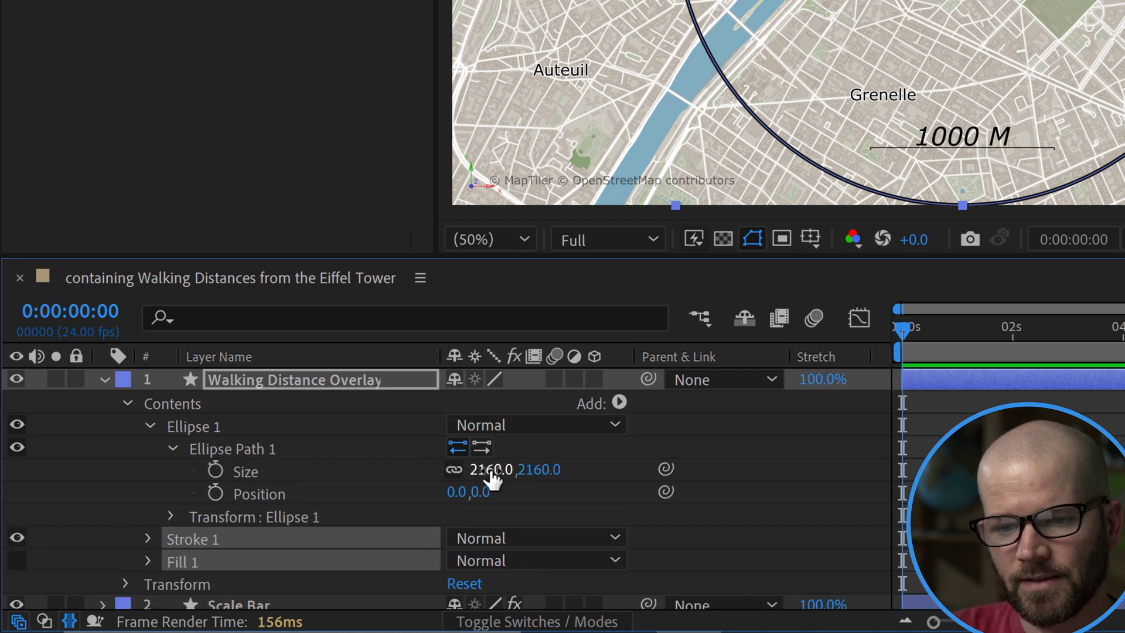
scroll(111, 474, down, 3)
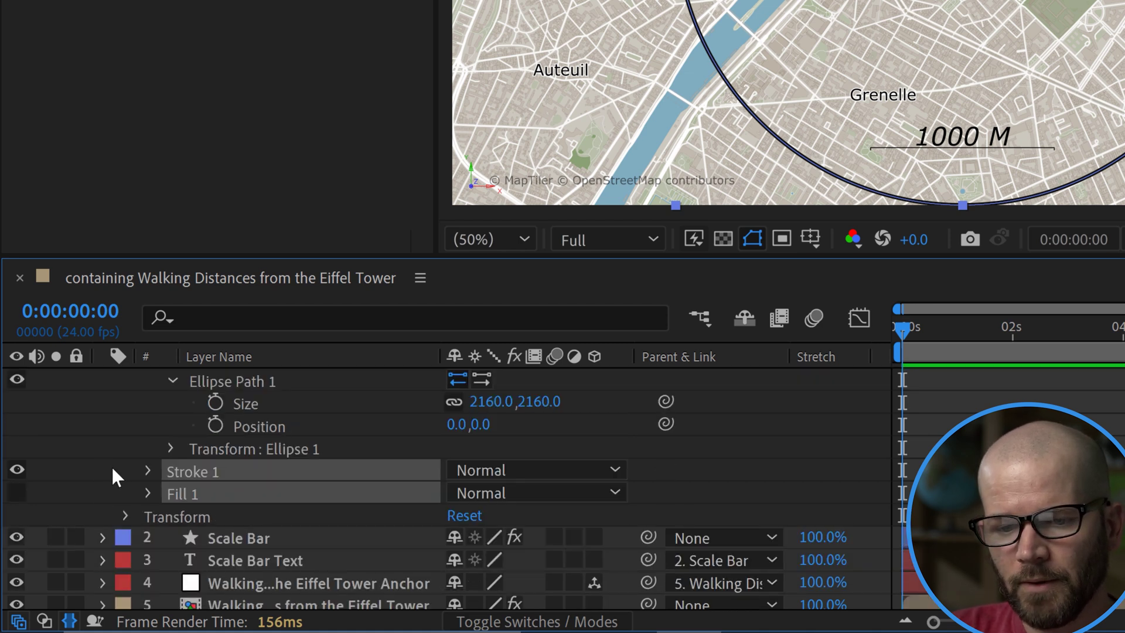
scroll(238, 535, up, 3)
scroll(239, 540, down, 3)
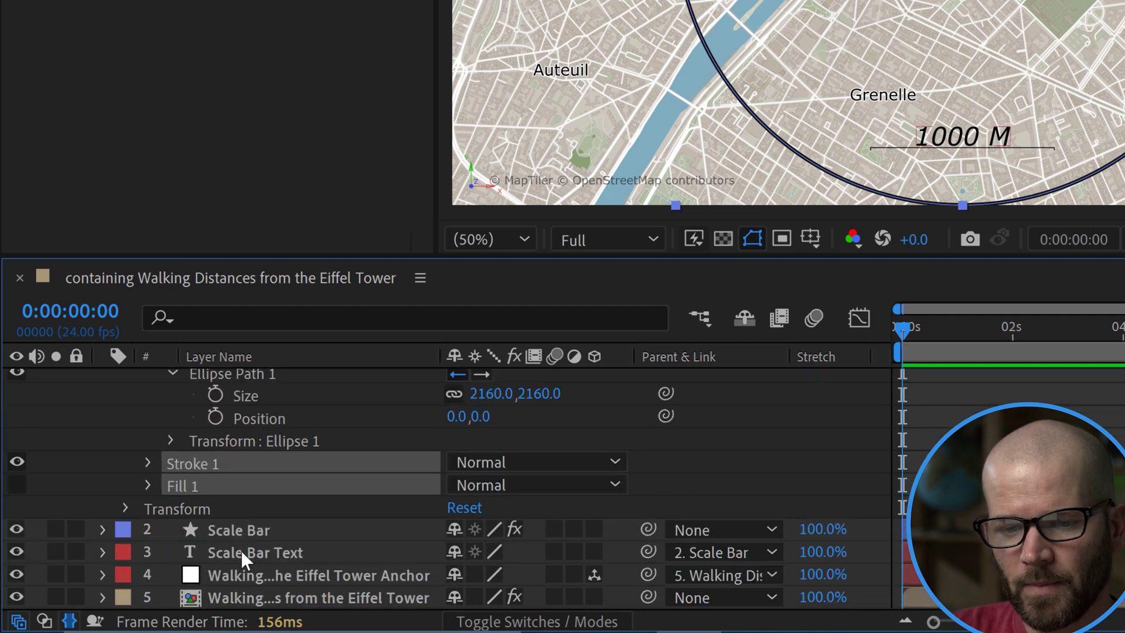
click(239, 533)
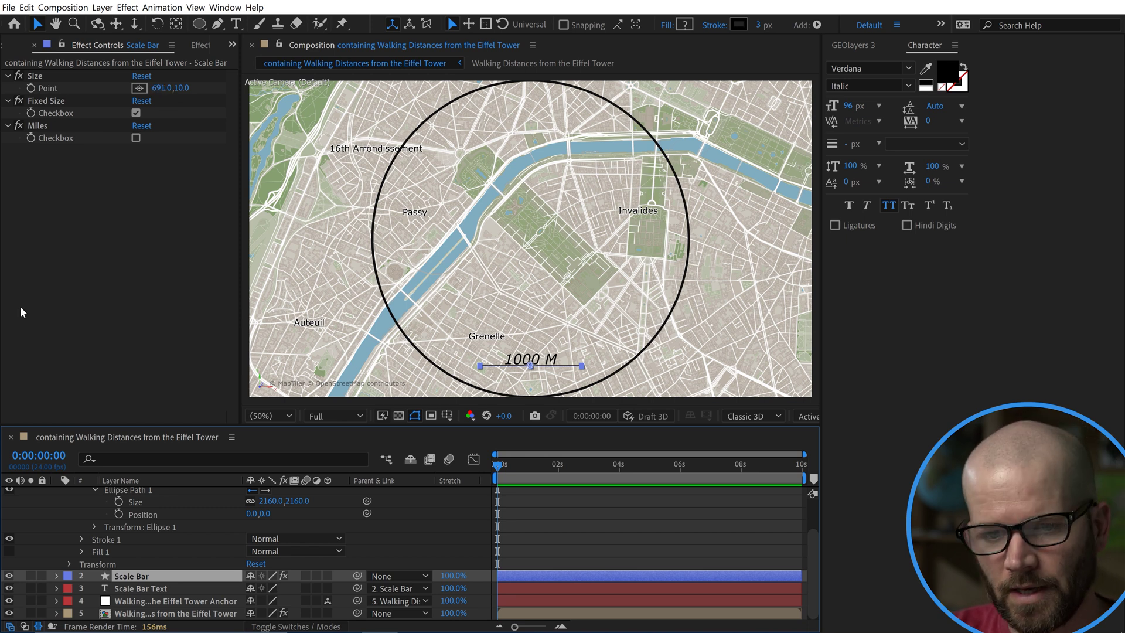
- Set the circle's ellipse size to 691 and rename its group to 500m
scroll(111, 536, up, 3)
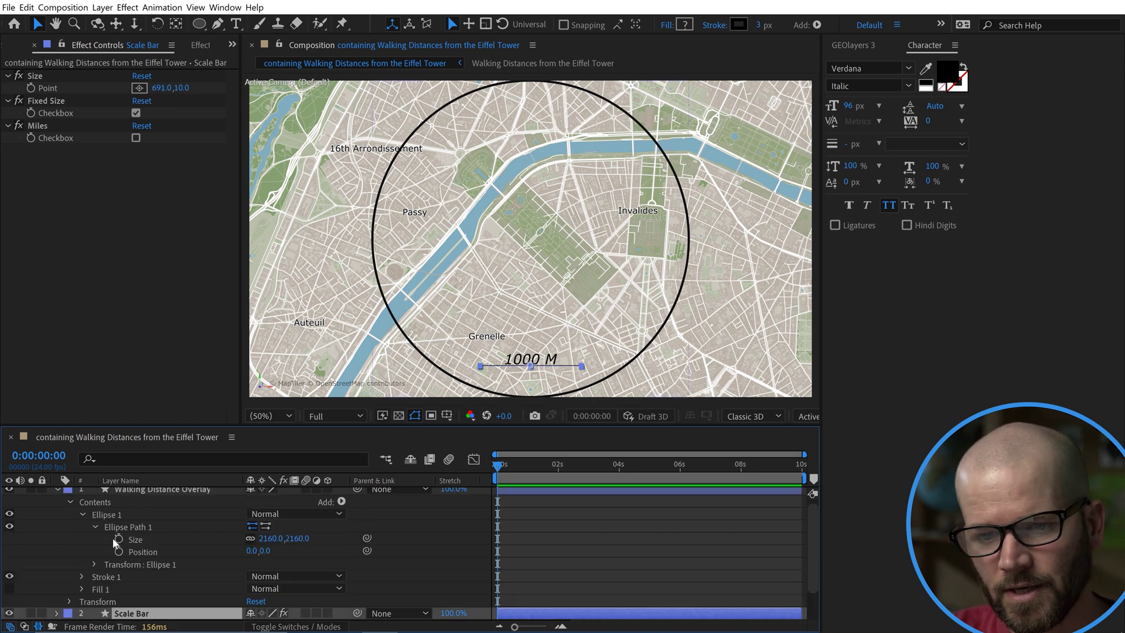
click(271, 543)
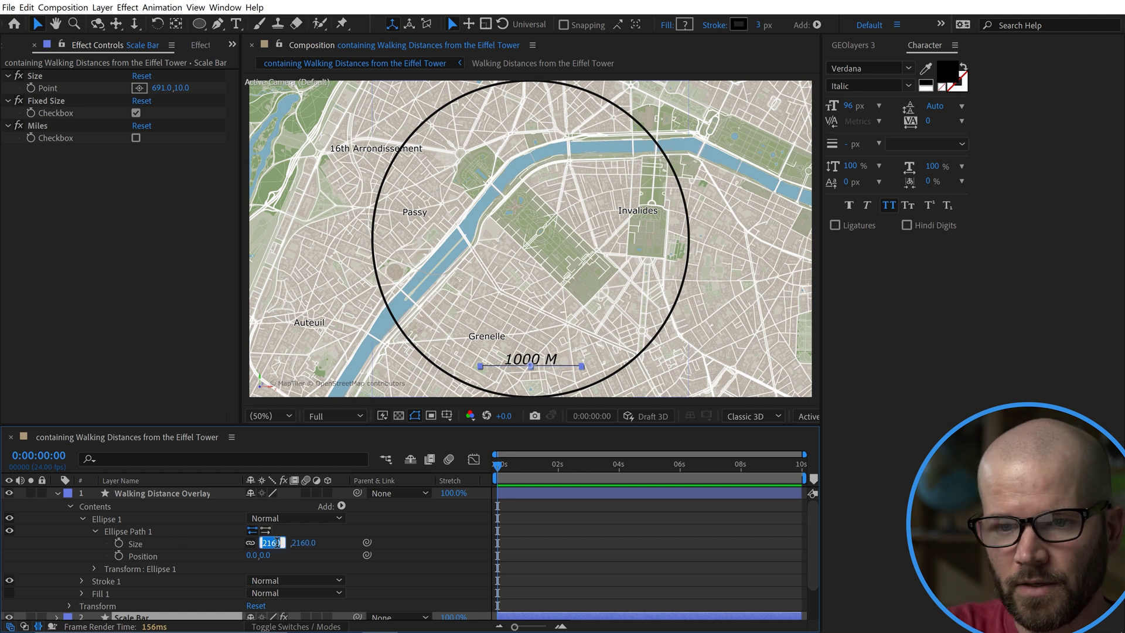
text(691)
key(Return)
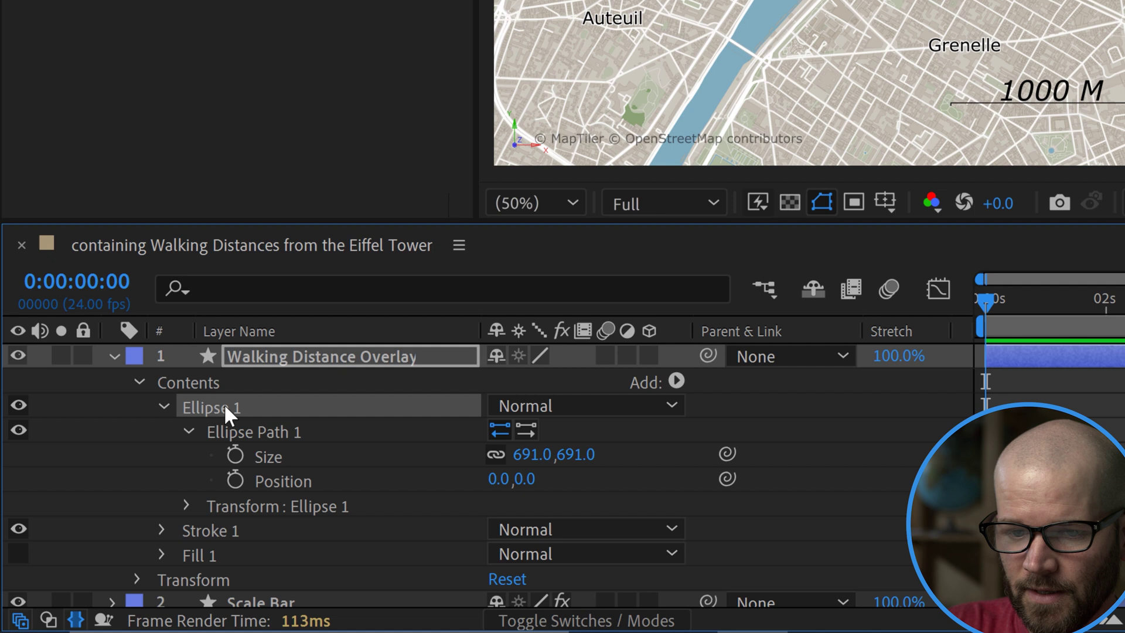
key(Return)
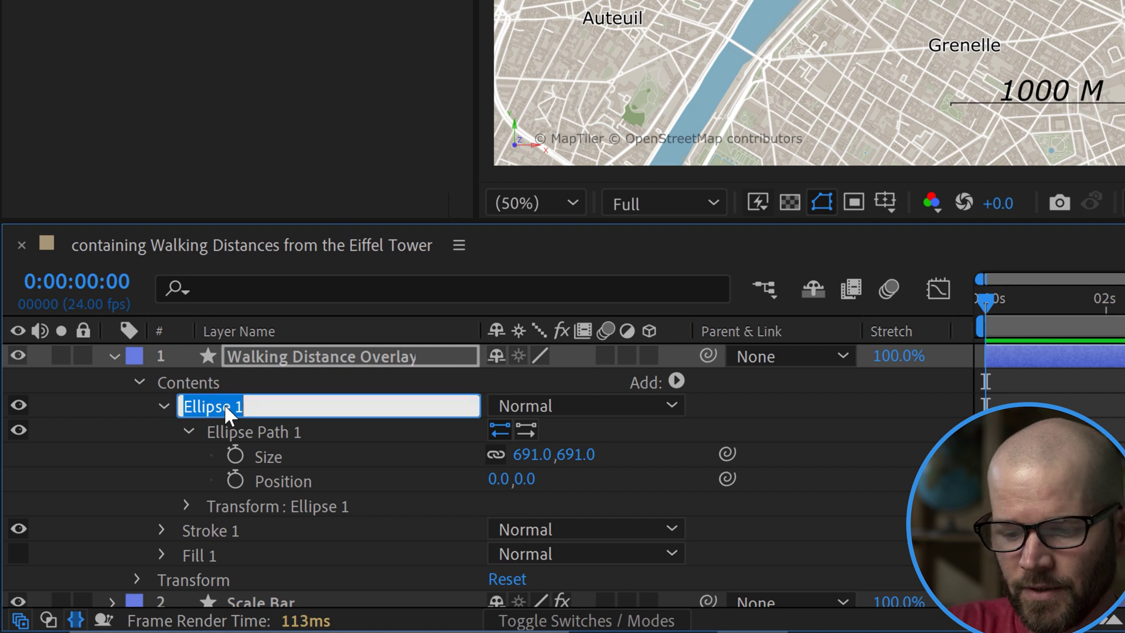
text(500m)
key(Return)
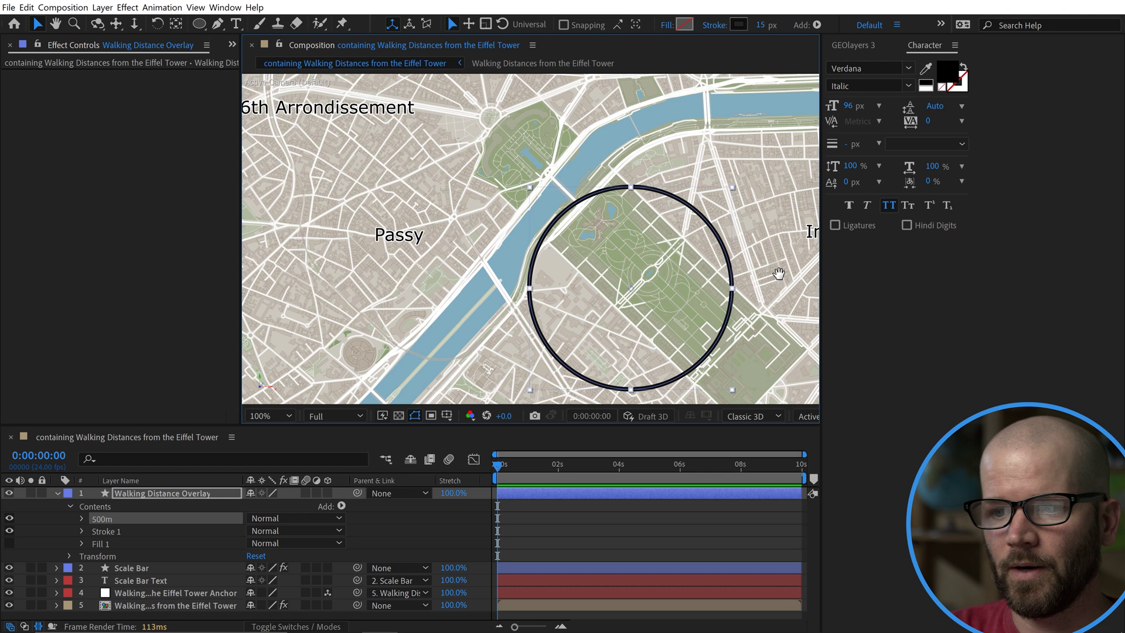
- Move the 500m circle north of the river, above Passy
drag(634, 291, 495, 134)
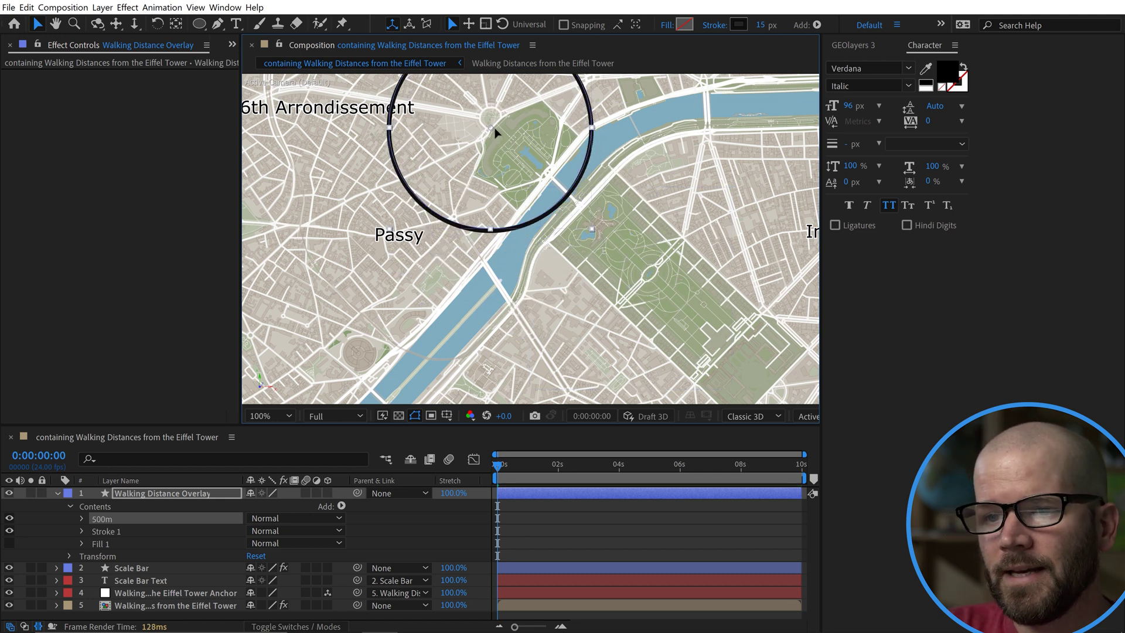
key(period)
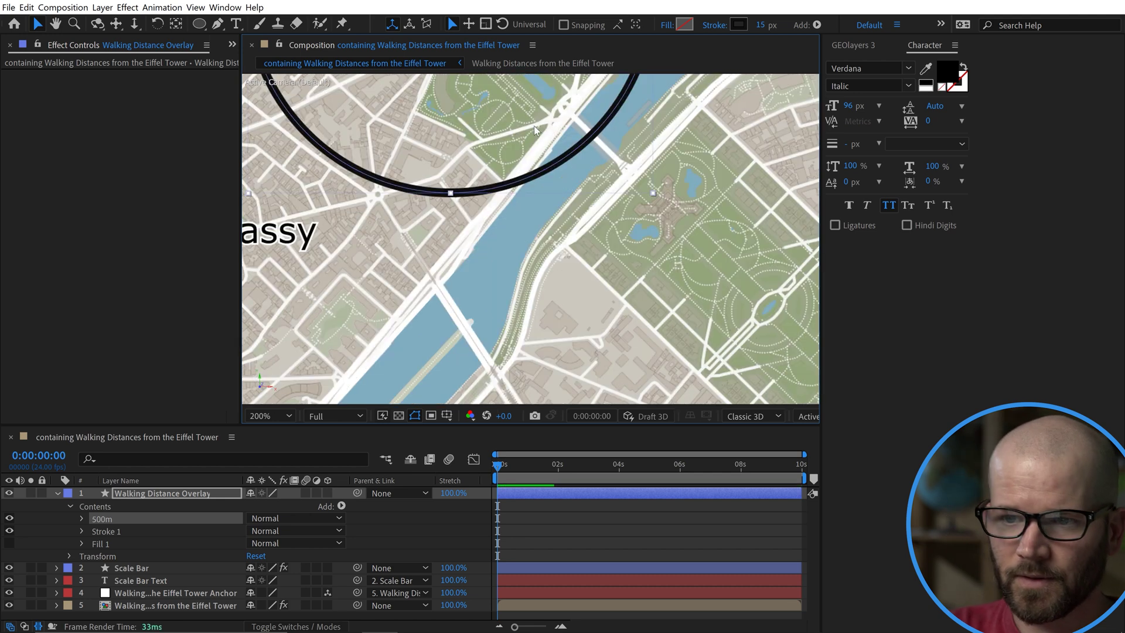
key(h)
drag(525, 106, 586, 328)
mouse_move(527, 195)
mouse_down()
mouse_move(554, 231)
mouse_move(544, 206)
mouse_up()
key(v)
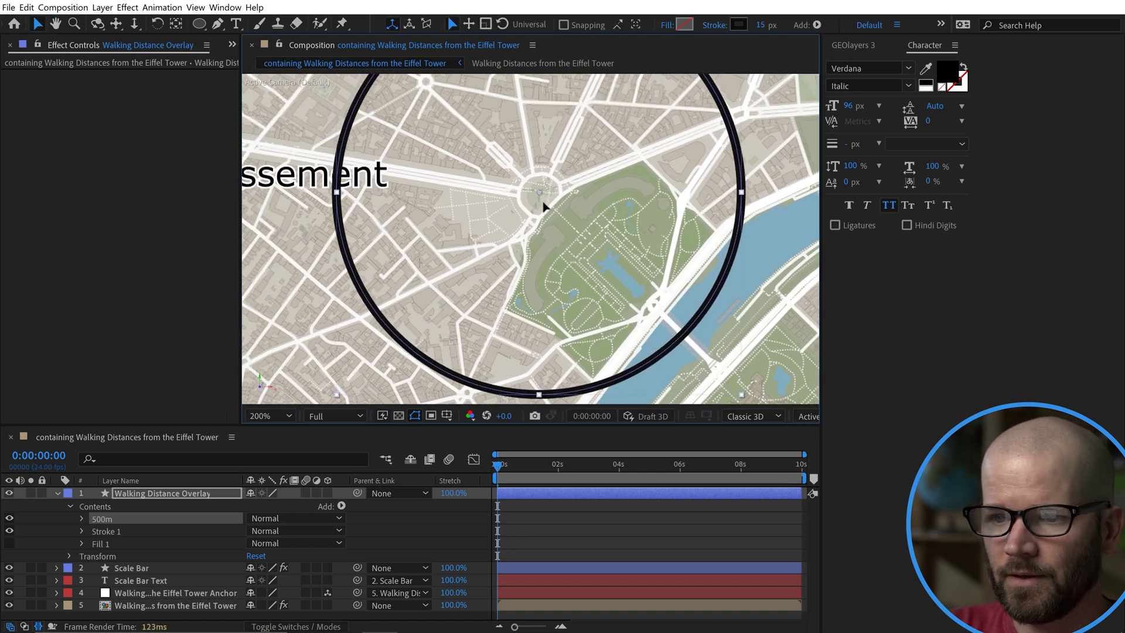
scroll(543, 206, down, 1)
scroll(517, 208, up, 1)
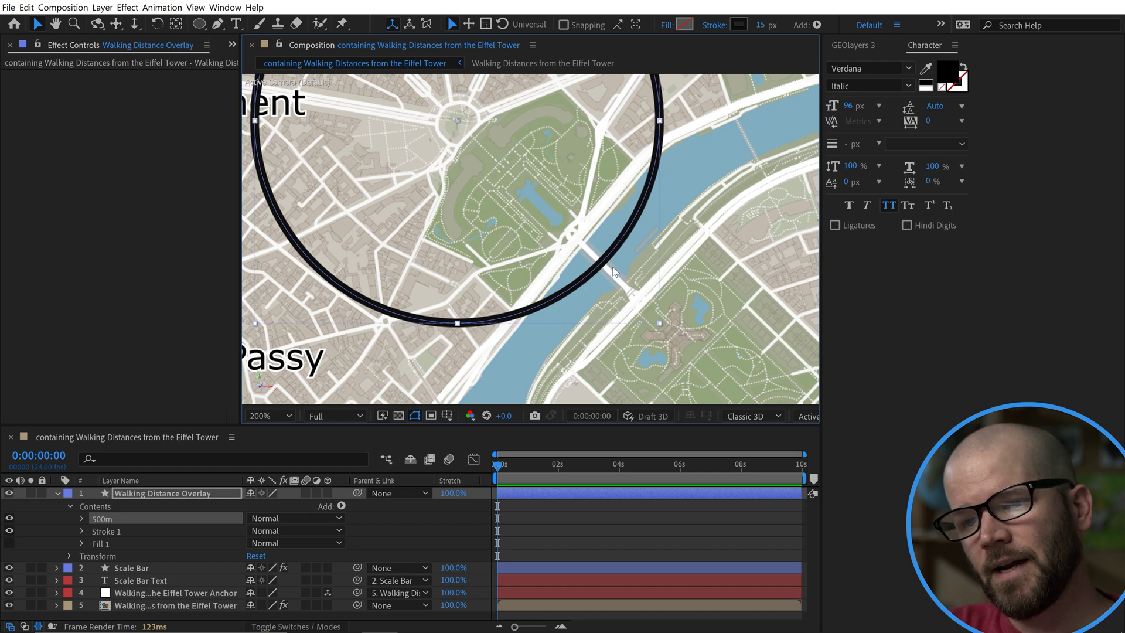
scroll(606, 259, down, 1)
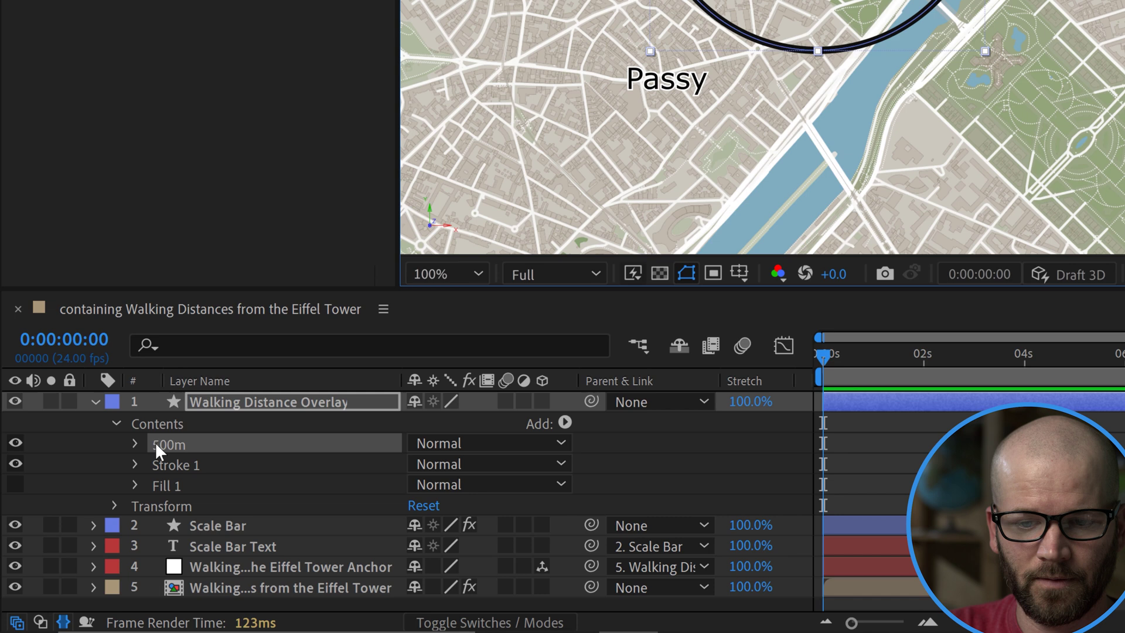
- Duplicate the 500m group as '1k' and set its ellipse size to 691*2 (1382)
key(ctrl+d)
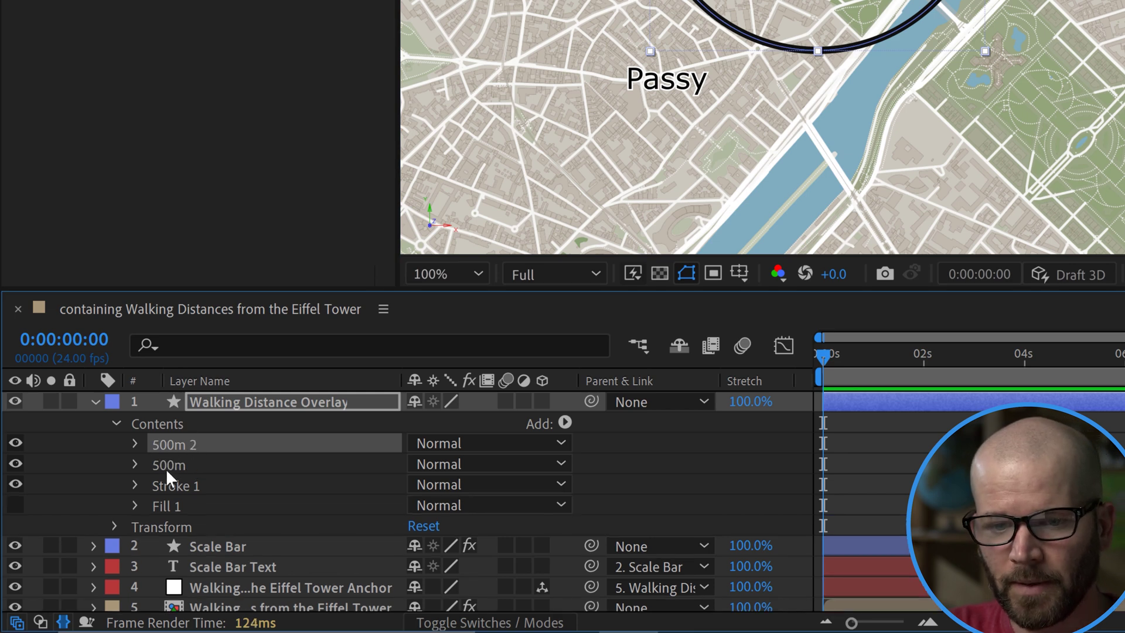
key(Return)
text(1k)
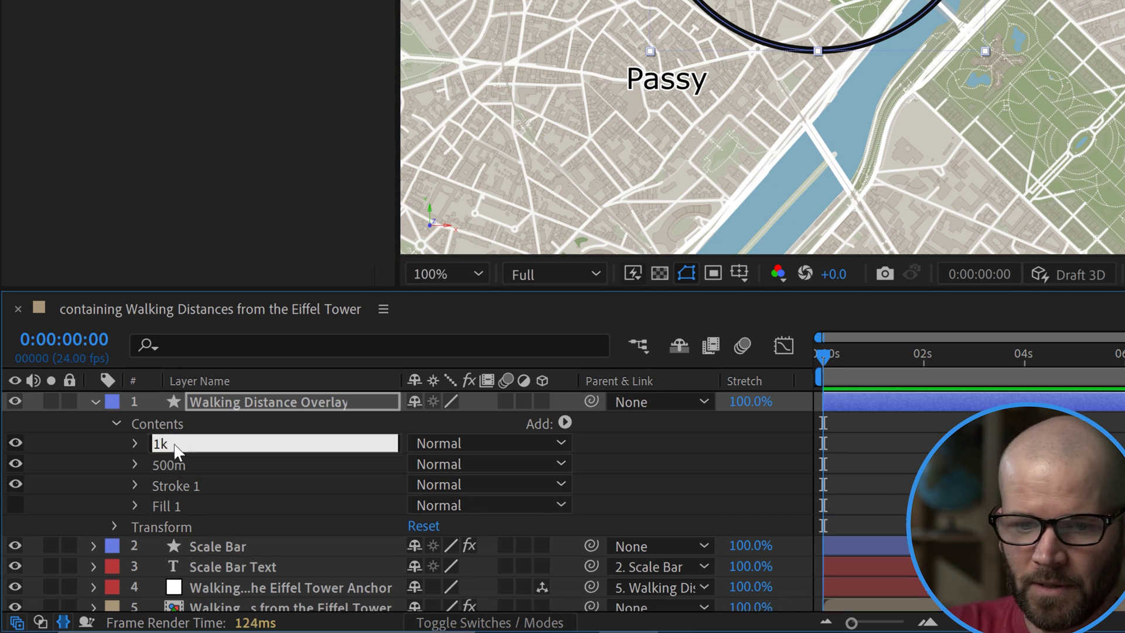
key(Return)
click(133, 443)
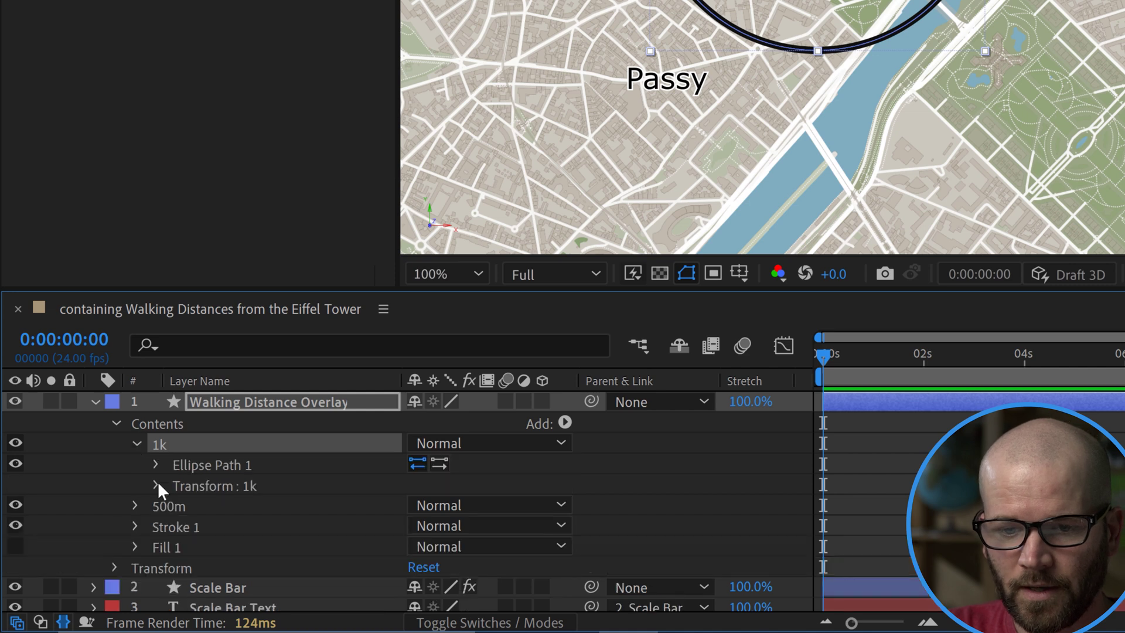
click(155, 465)
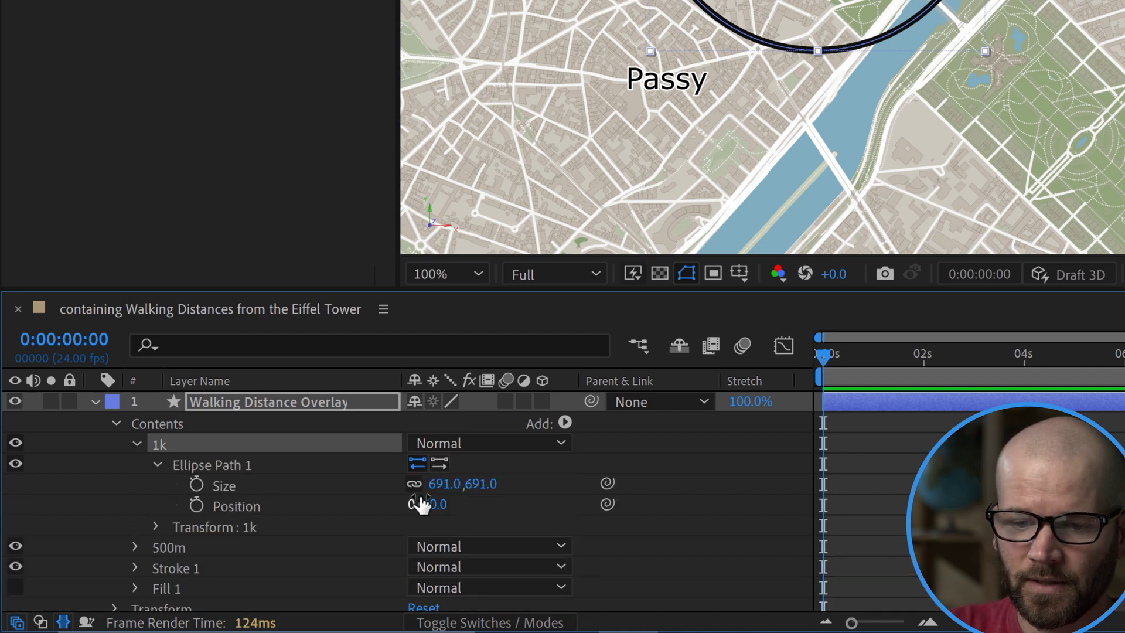
click(443, 483)
key(Right)
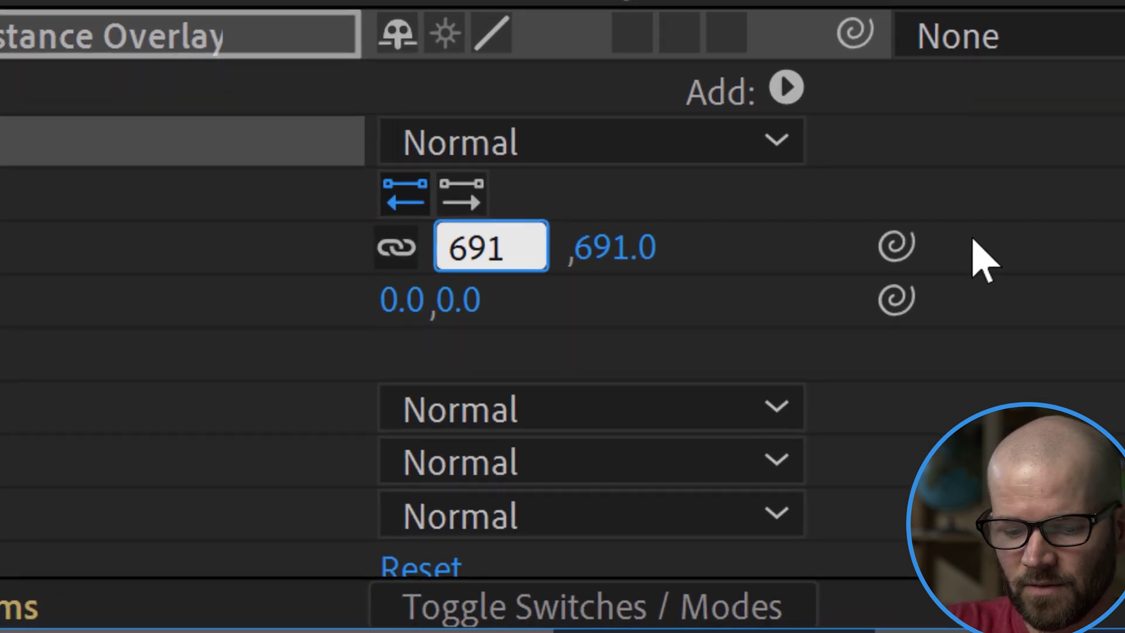
text(*2)
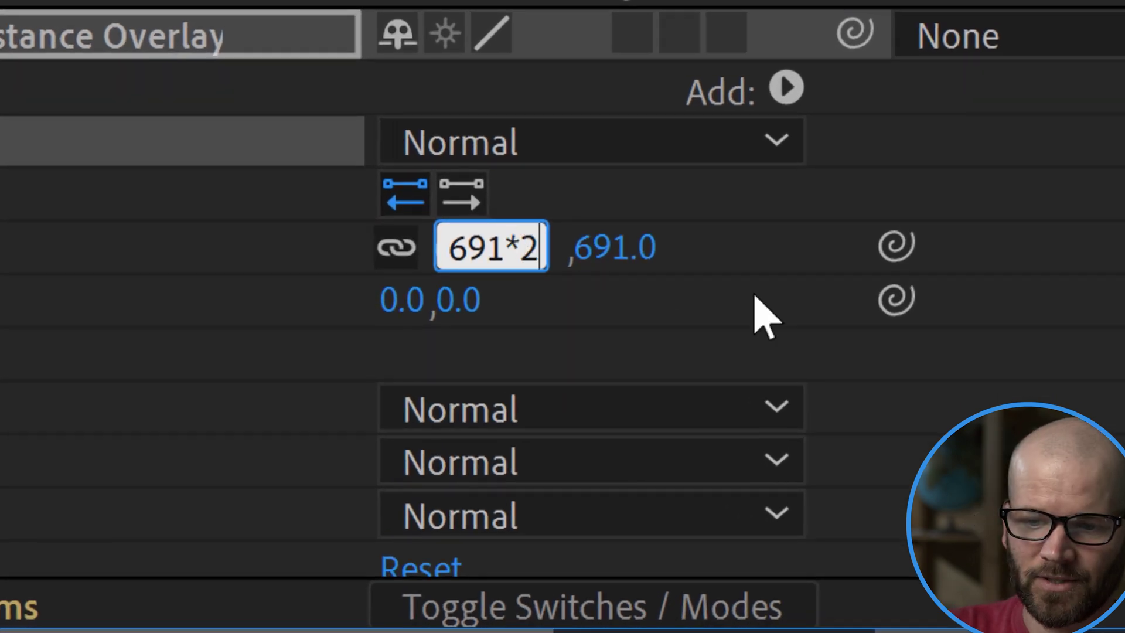
key(Return)
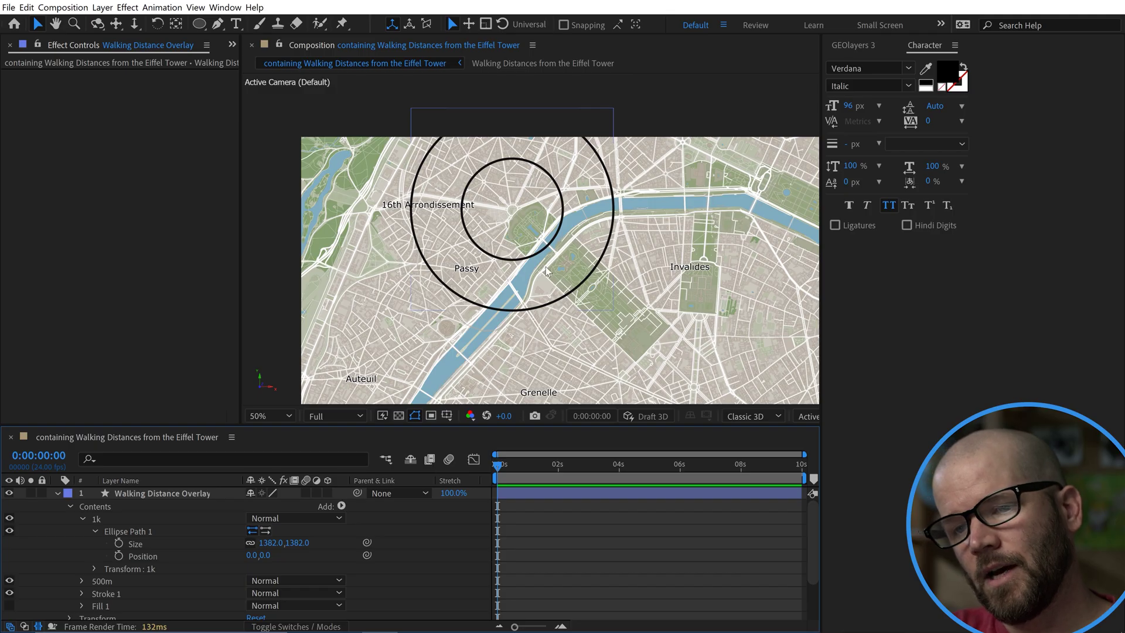
key(slash)
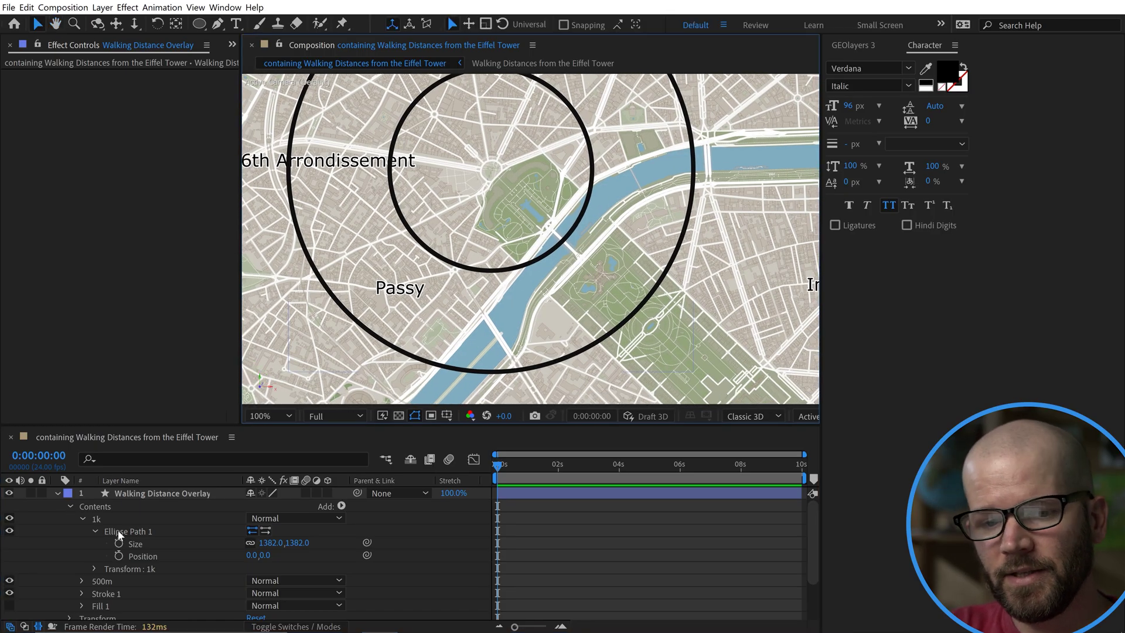
click(83, 519)
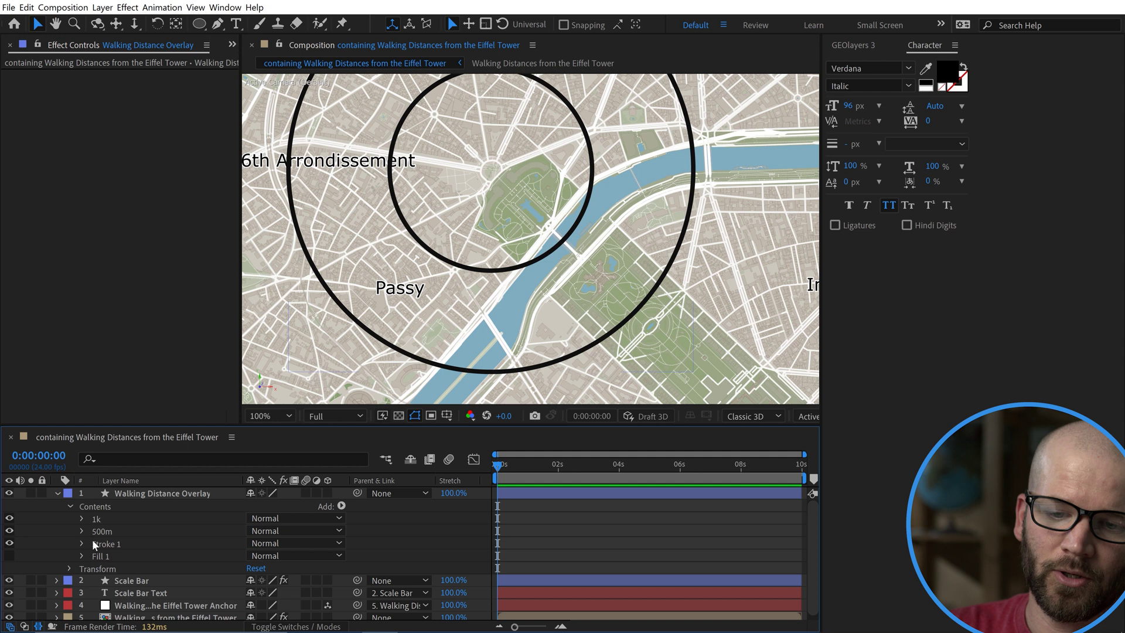
- Duplicate the 500m group as '1.5k' above 1k, sized to 2073
click(107, 530)
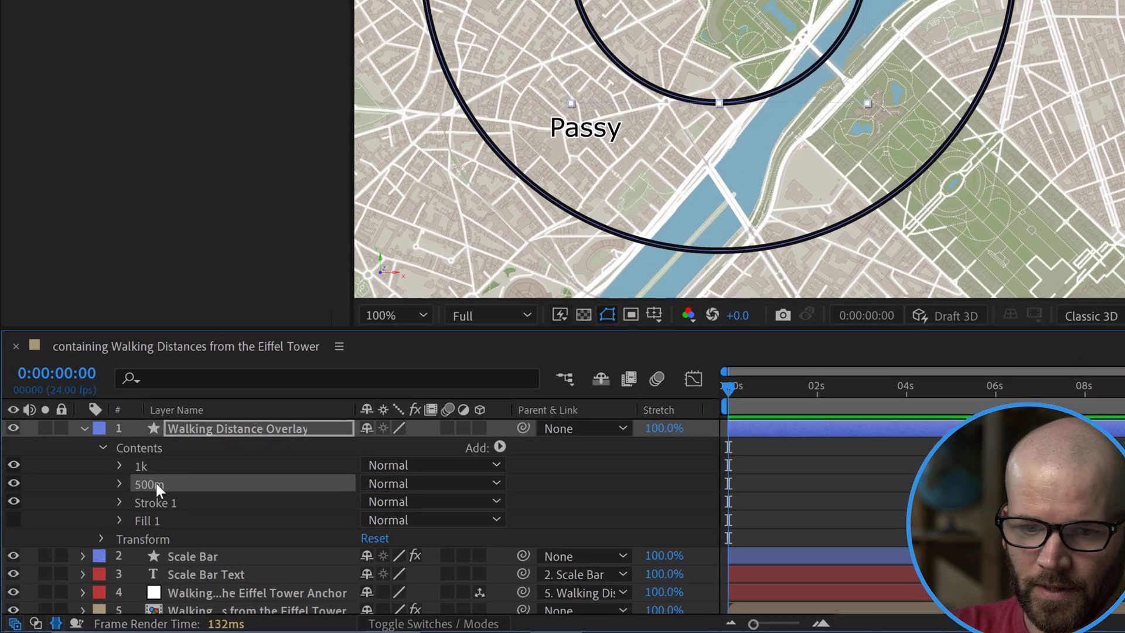
key(ctrl+d)
key(Return)
text(1.5k)
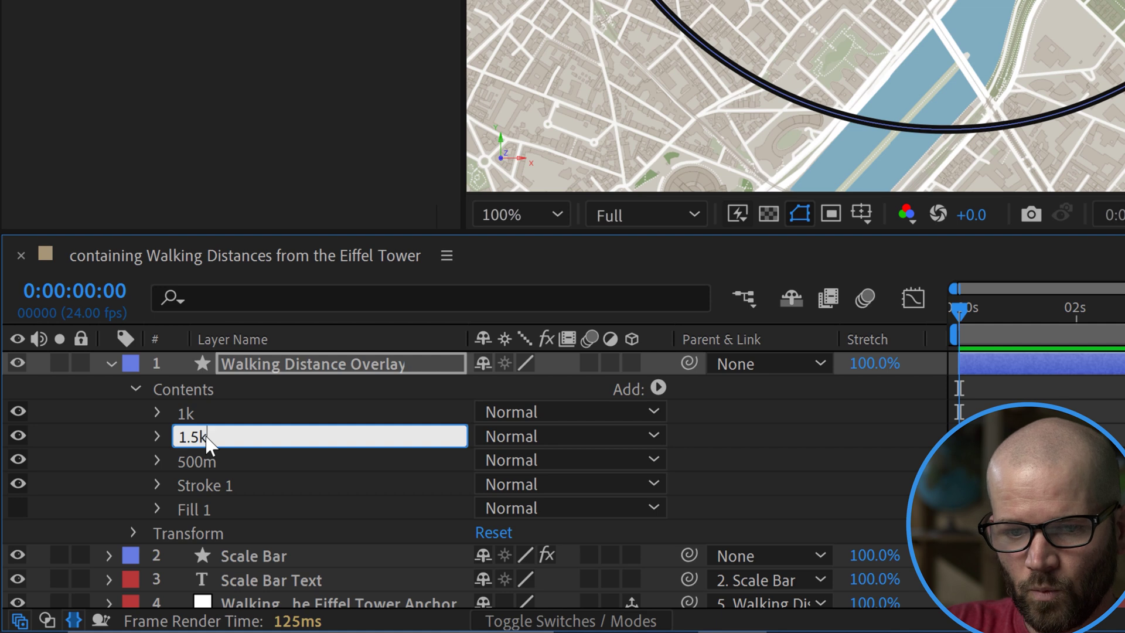
key(Return)
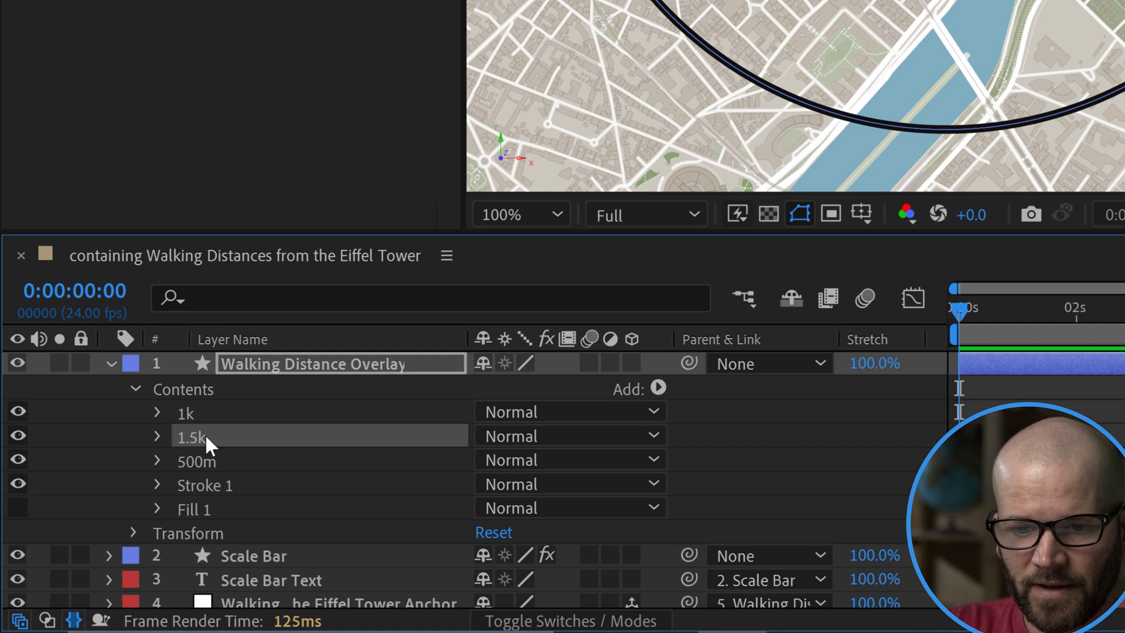
drag(206, 437, 176, 407)
click(517, 459)
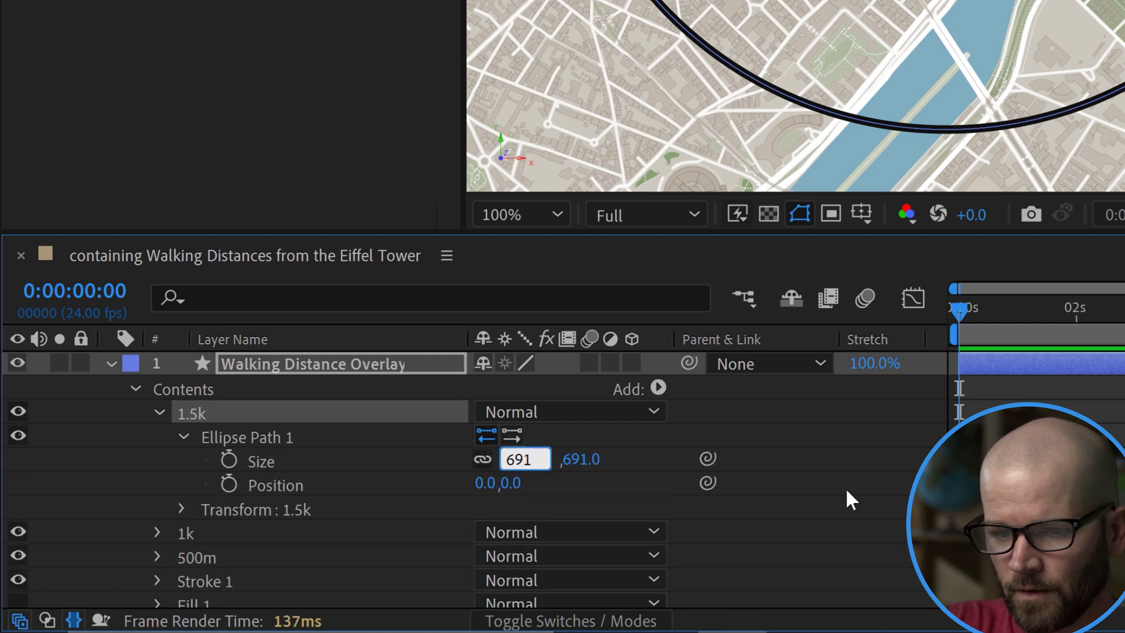
key(Return)
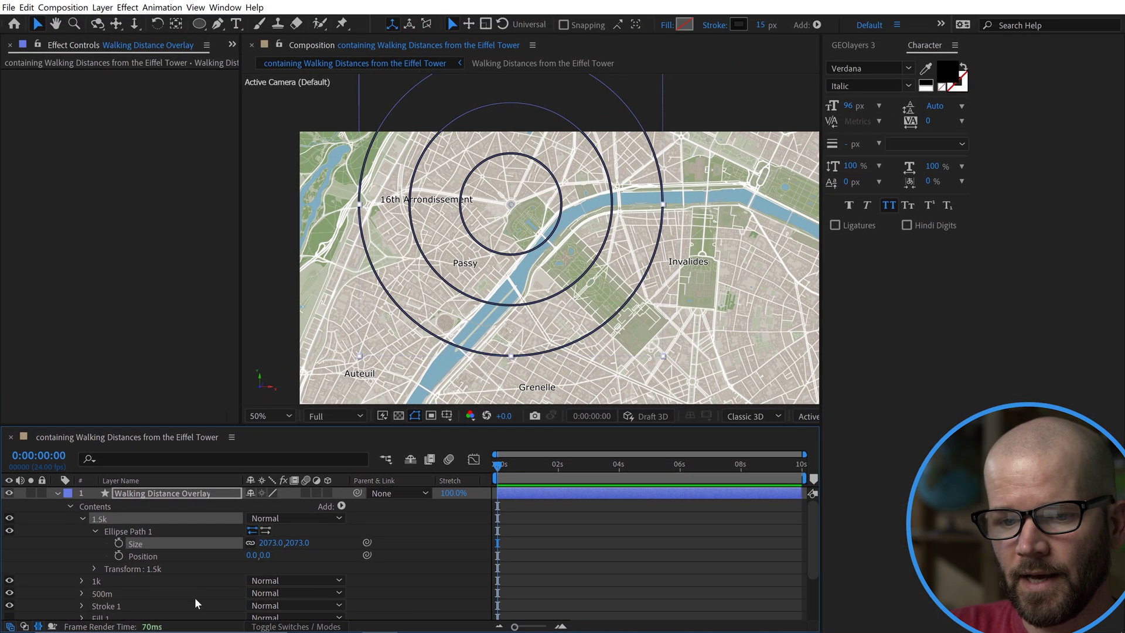
click(82, 517)
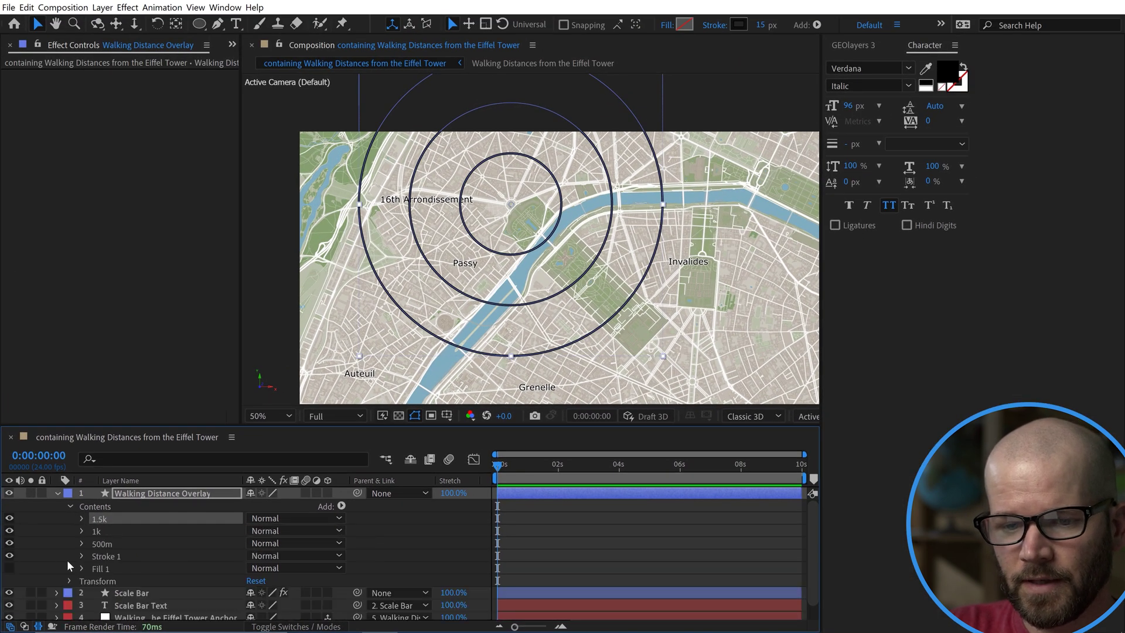
- Duplicate the 1k group as '2k' above 1.5k and enter its new ring size
click(92, 531)
key(ctrl+d)
drag(104, 533, 107, 512)
key(Return)
text(2k)
key(Return)
click(83, 517)
click(94, 531)
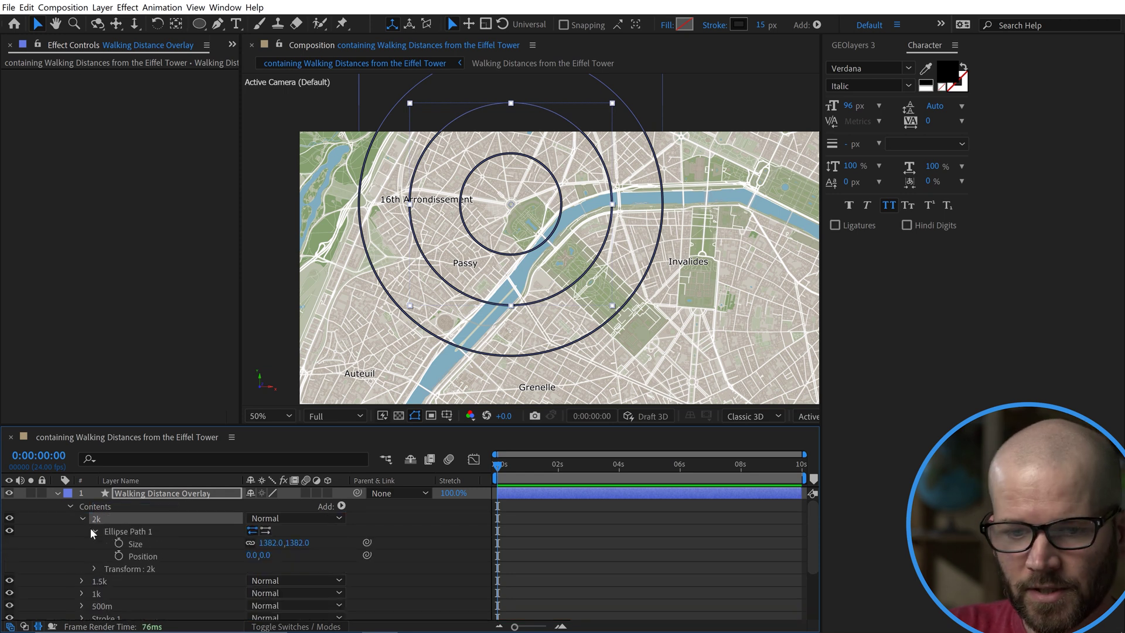
click(271, 542)
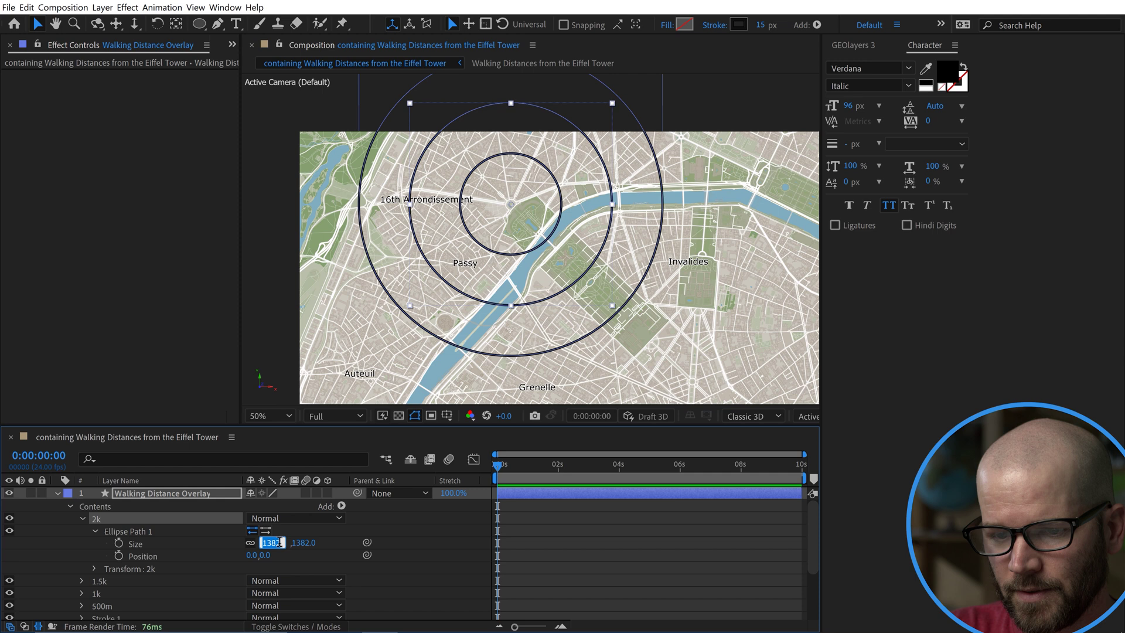
click(280, 542)
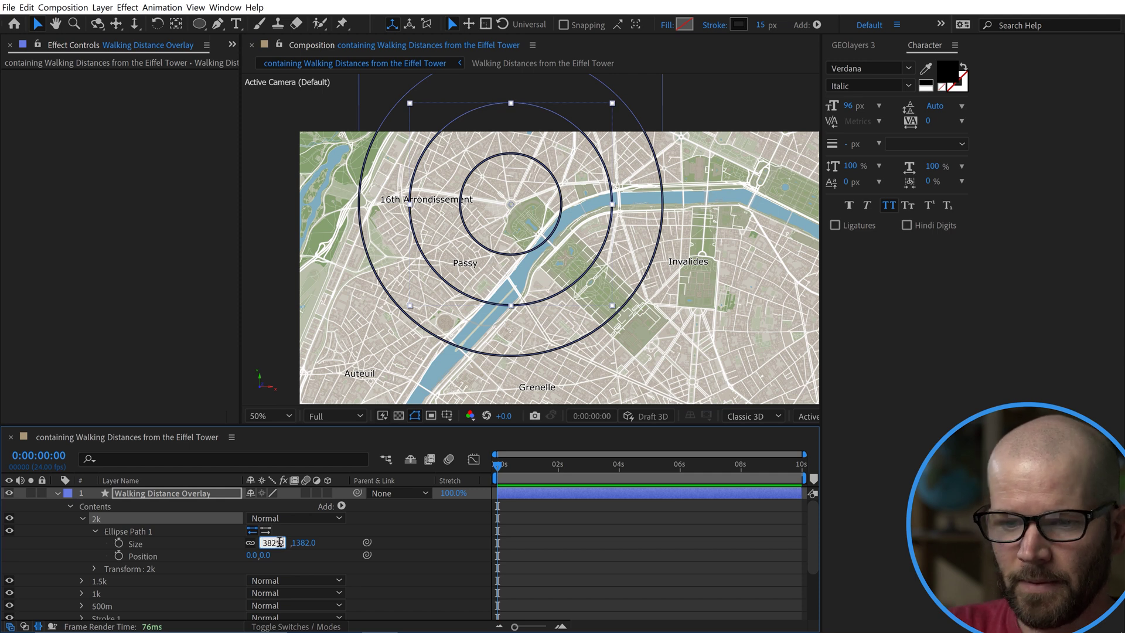
click(623, 551)
click(82, 518)
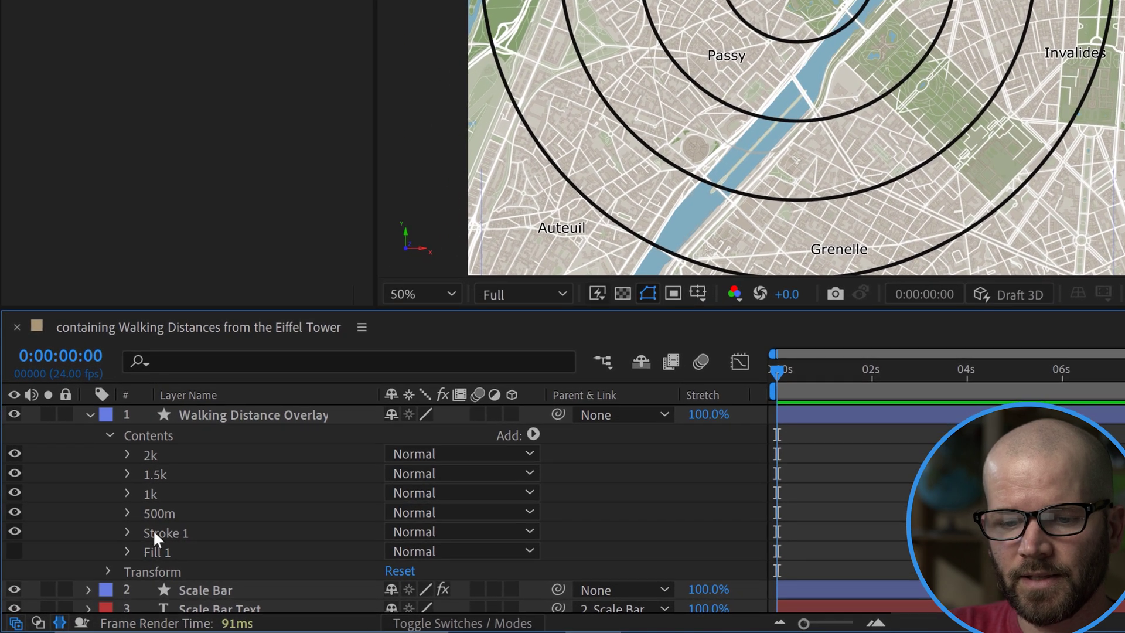
- Add two dash settings to the overlay's Stroke 1 (Dash 35, Gap 55) and hide the 1000 M scale bar text
click(99, 563)
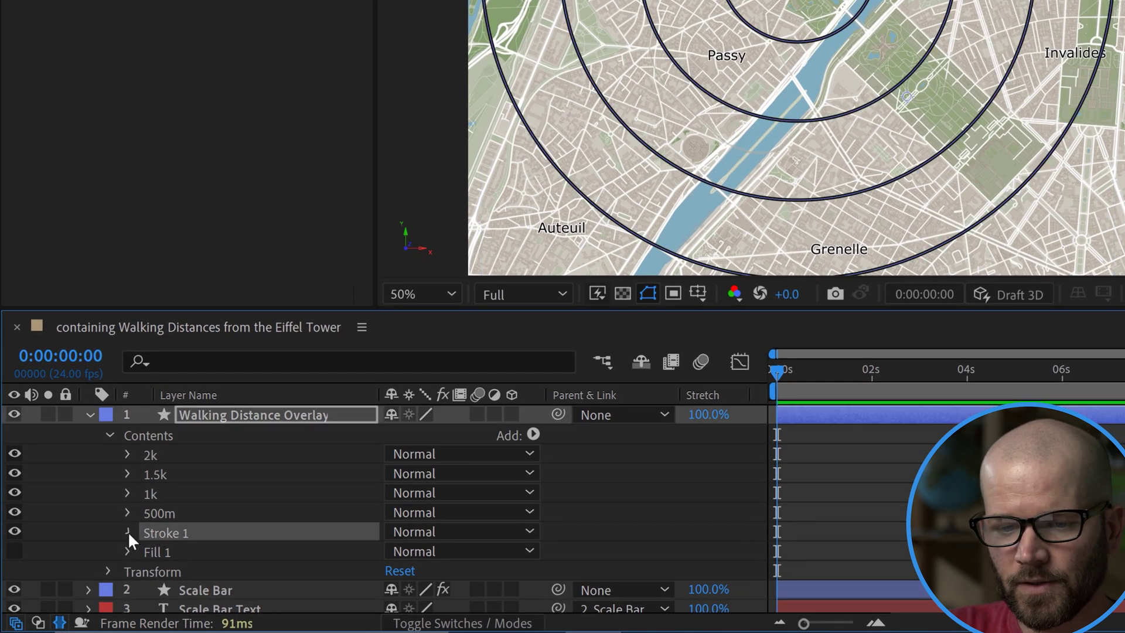
click(128, 532)
scroll(354, 529, down, 1)
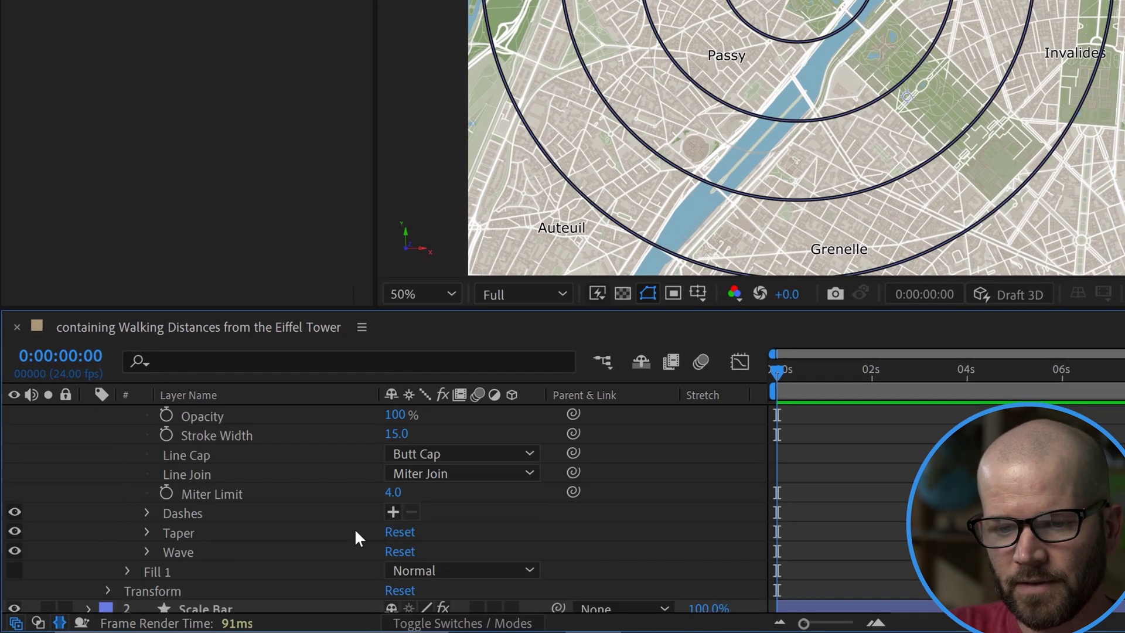
click(393, 511)
click(393, 512)
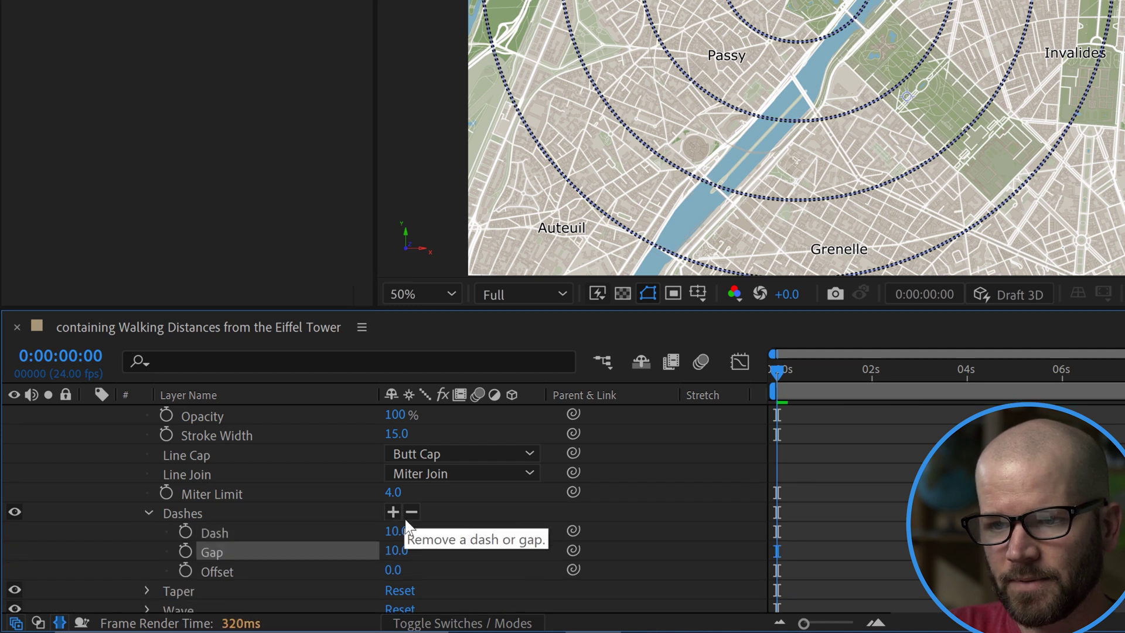
drag(391, 531, 441, 549)
click(624, 531)
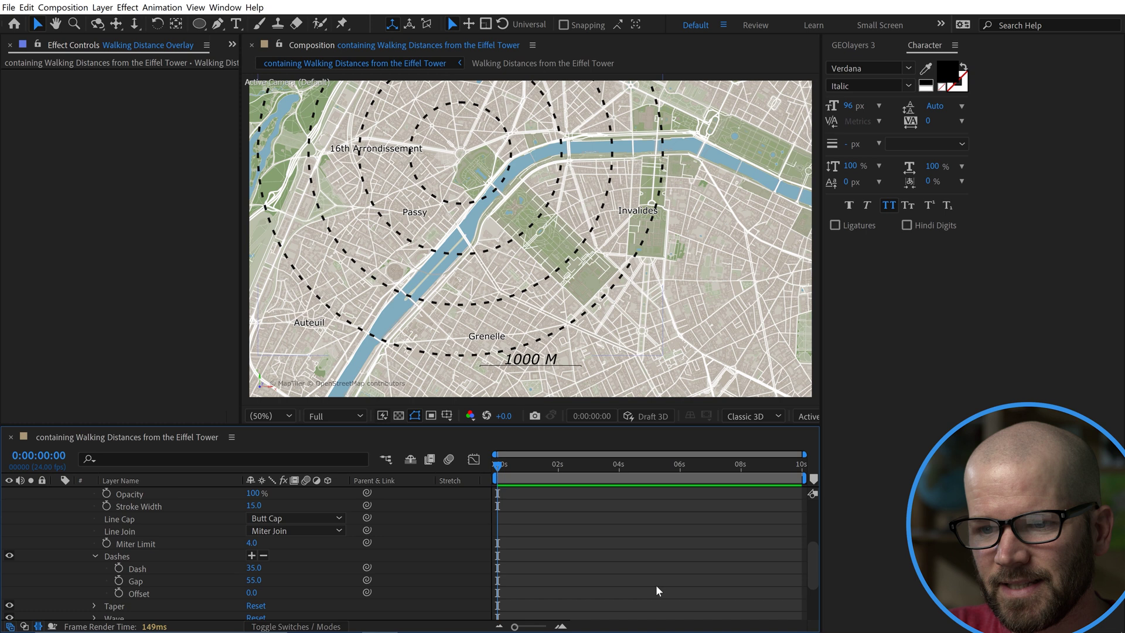
key(u)
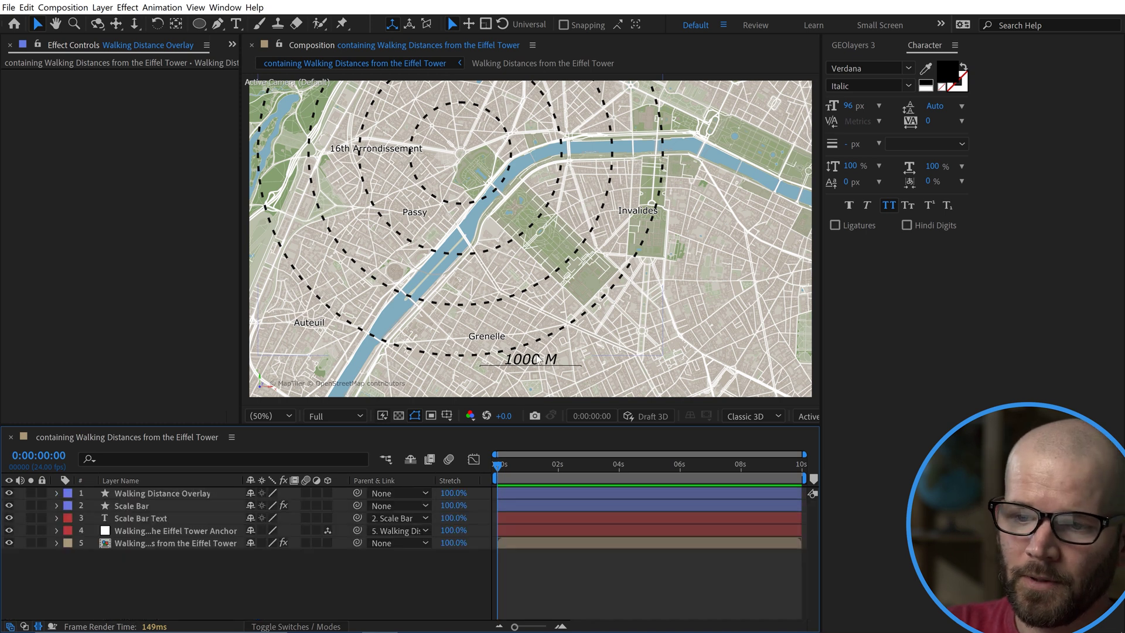
click(8, 518)
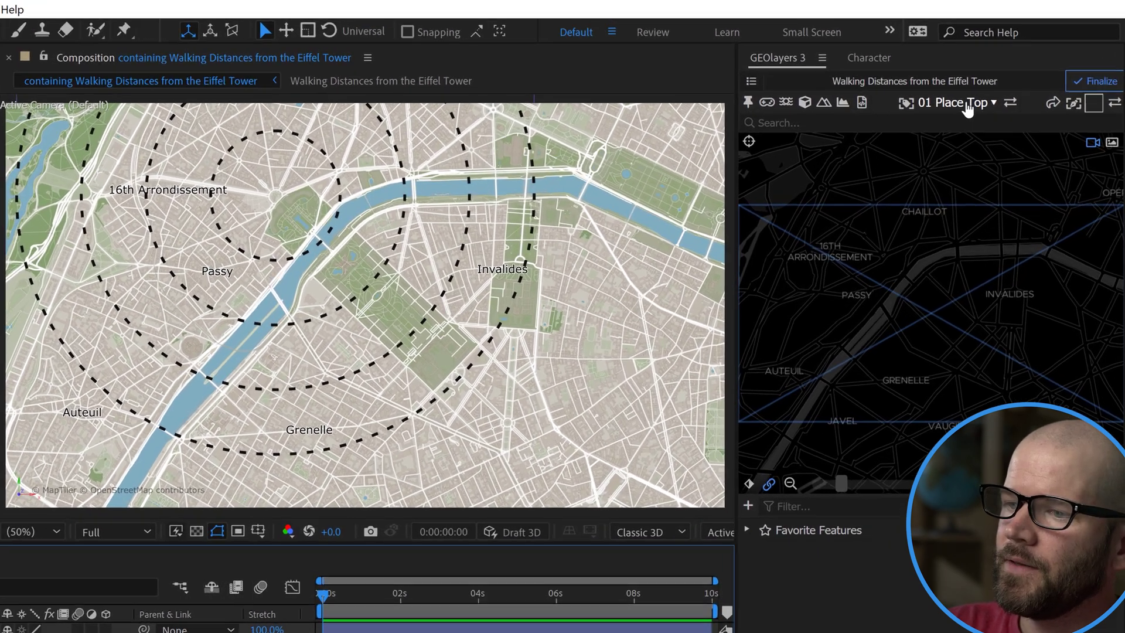
- Download the GEOlayers Icons label template set in its responsive-time version
click(990, 81)
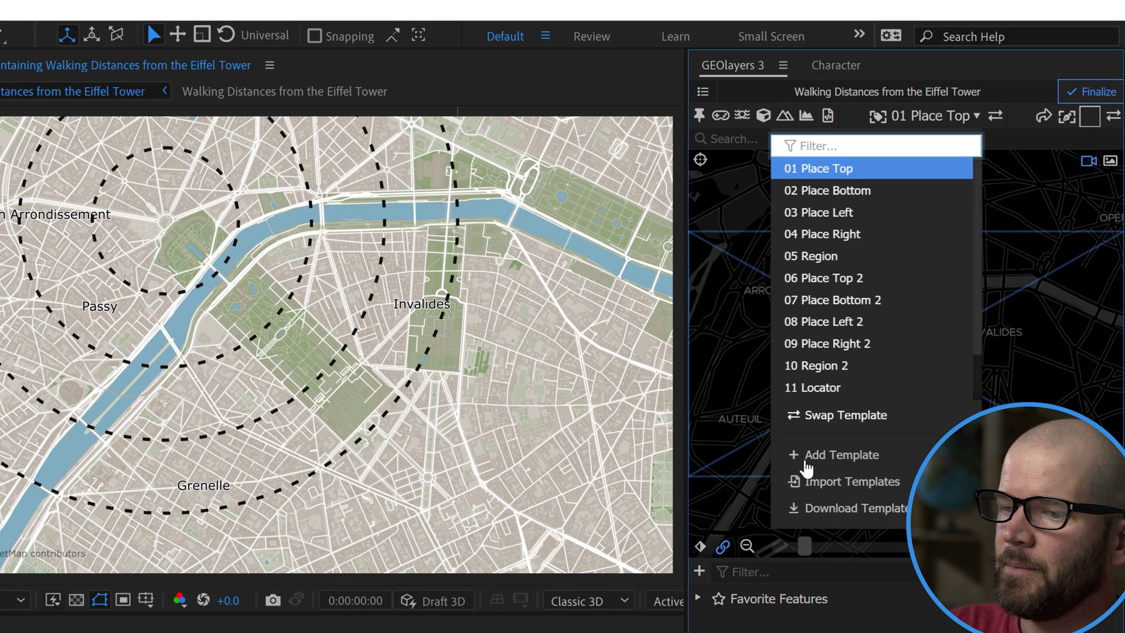
click(856, 508)
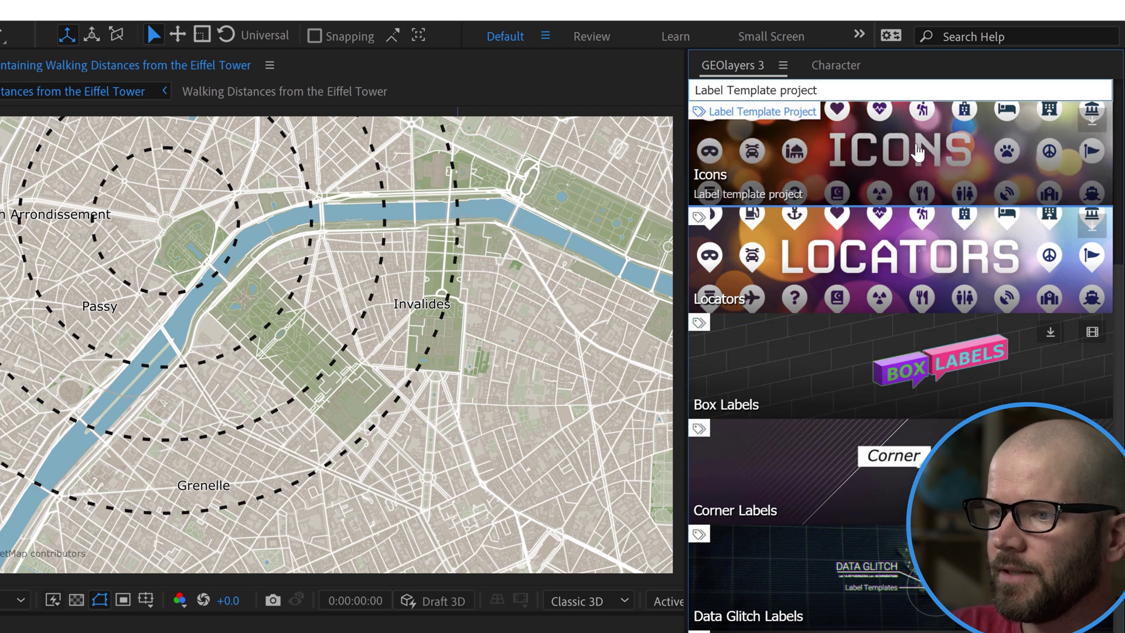
click(934, 145)
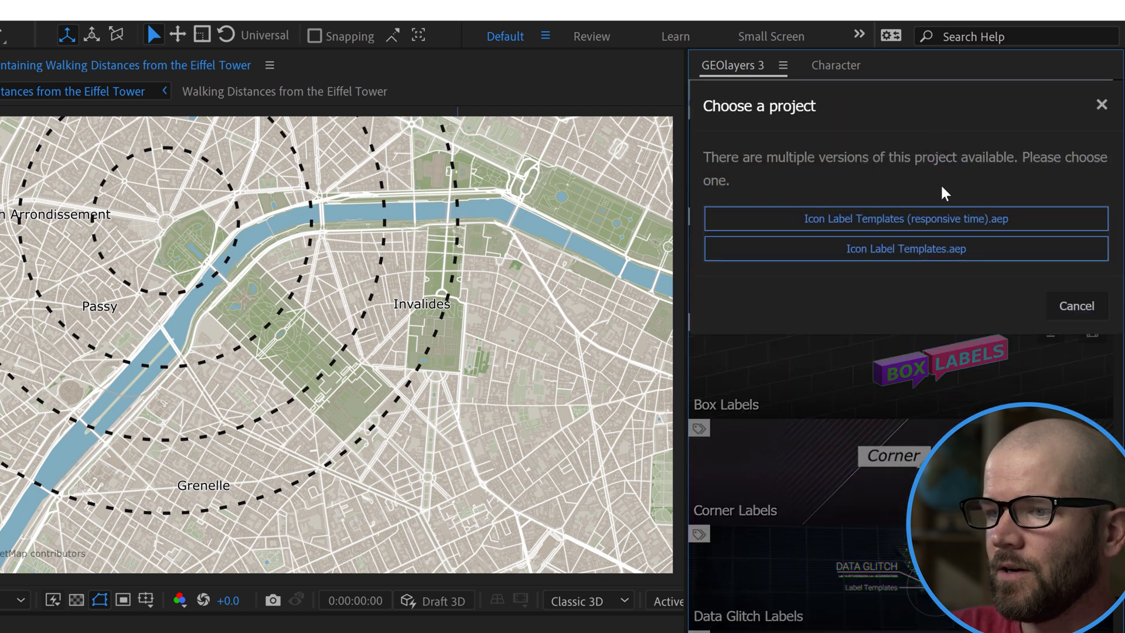
click(943, 218)
- Filter the label templates by 'prin' and choose Icon Shoe Prints
click(936, 117)
scroll(873, 293, down, 4)
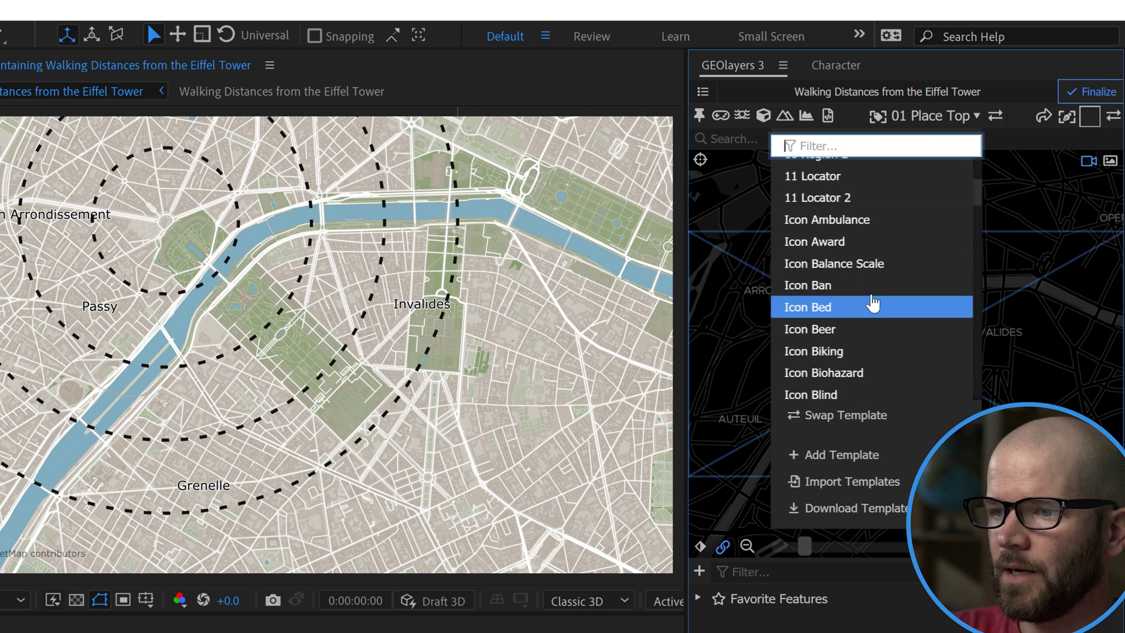
click(866, 148)
text(prin)
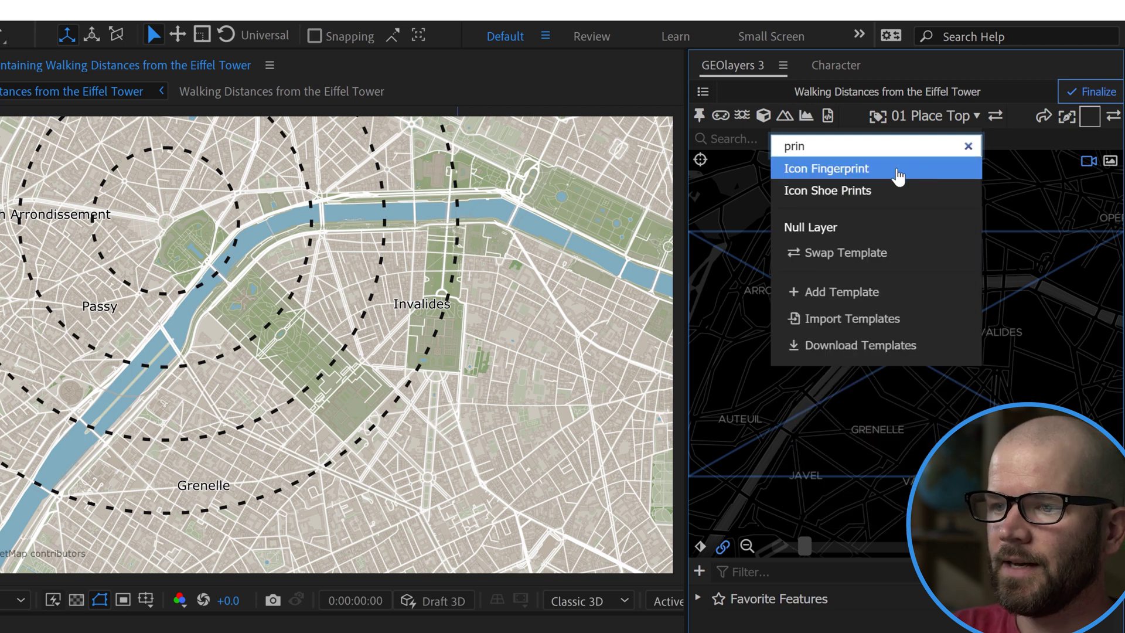
click(841, 199)
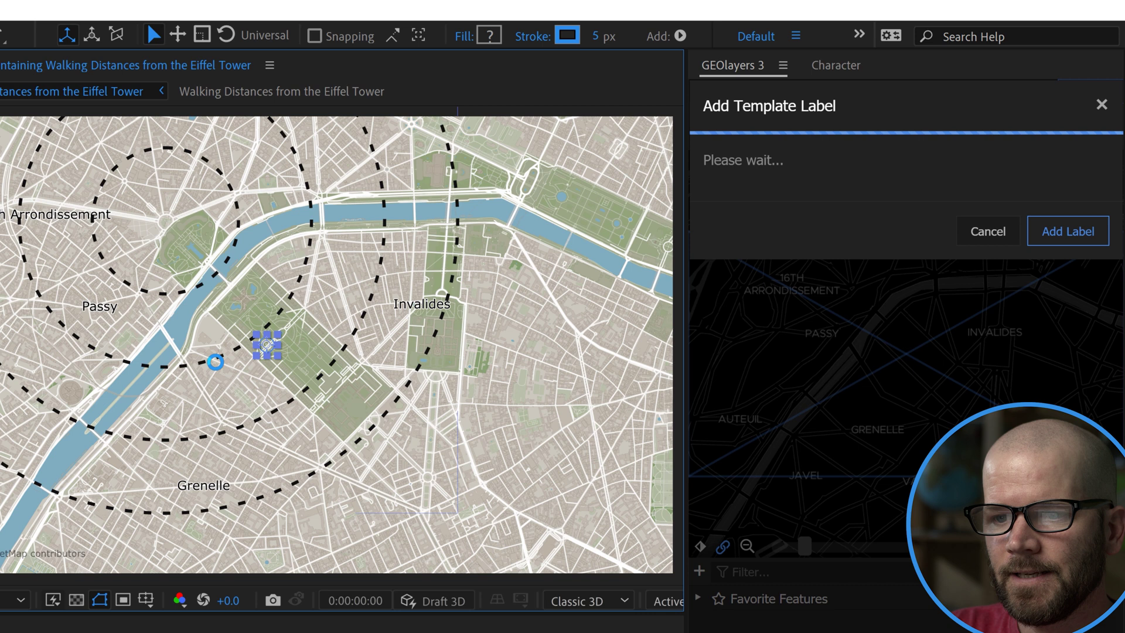
- Place the shoe-print label north of Passy and fit the whole map back into view
drag(258, 345, 160, 216)
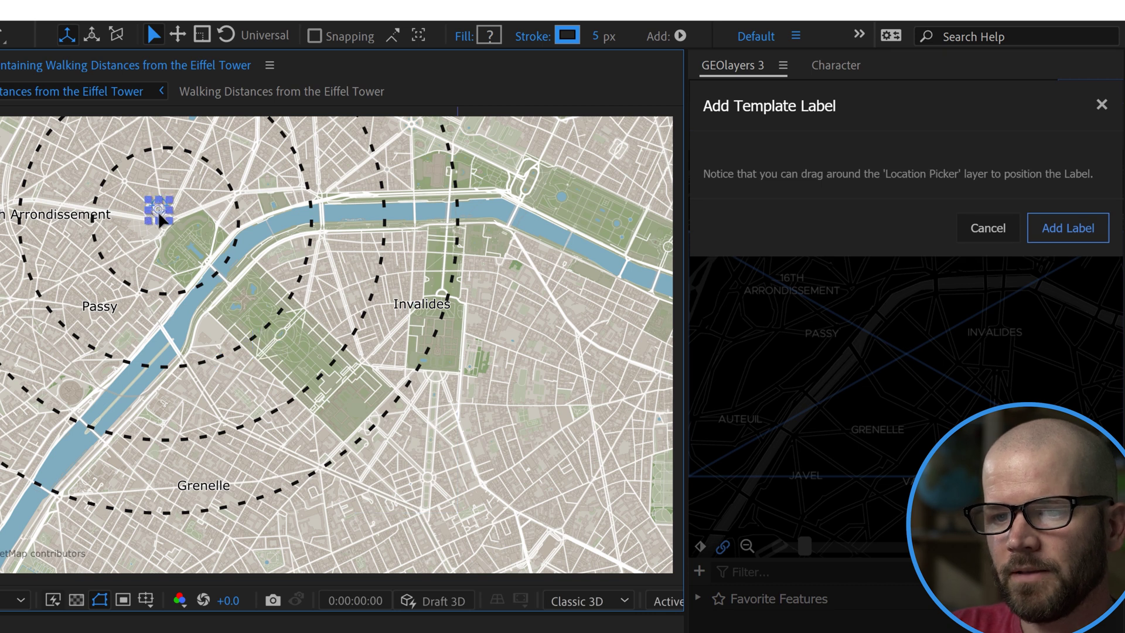
scroll(164, 222, up, 5)
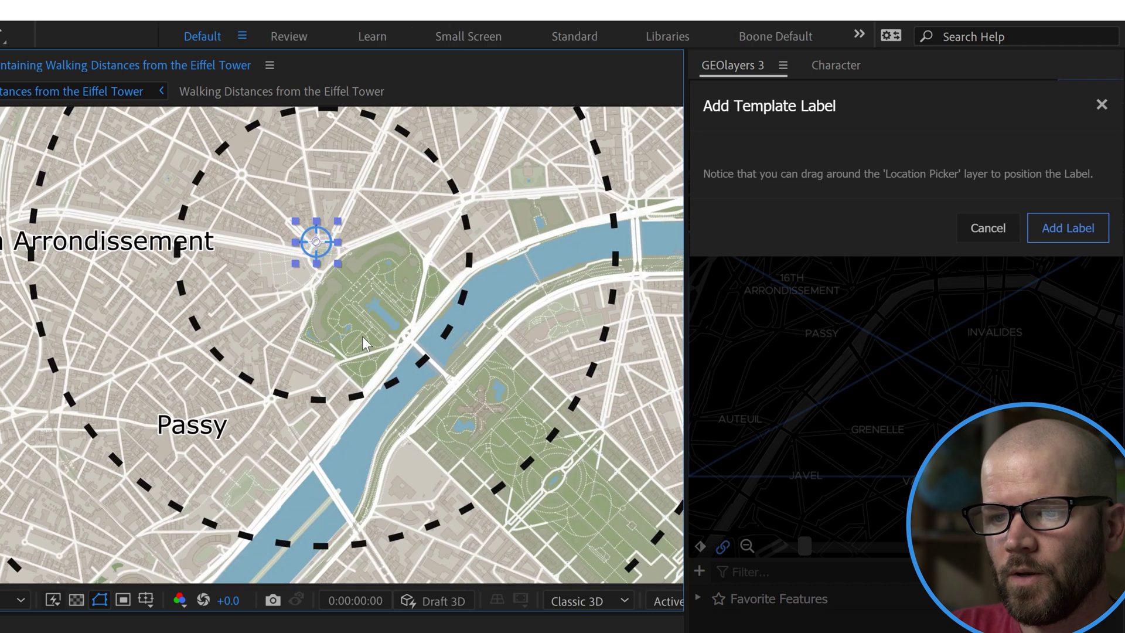
scroll(314, 239, up, 3)
drag(366, 143, 382, 168)
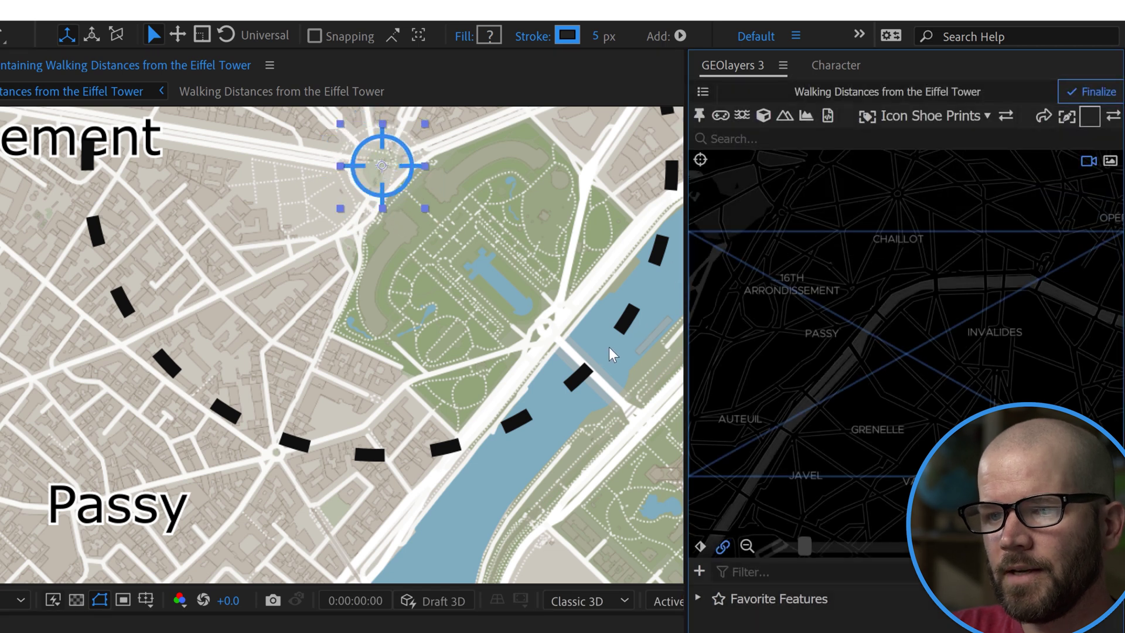
click(611, 354)
key(shift+slash)
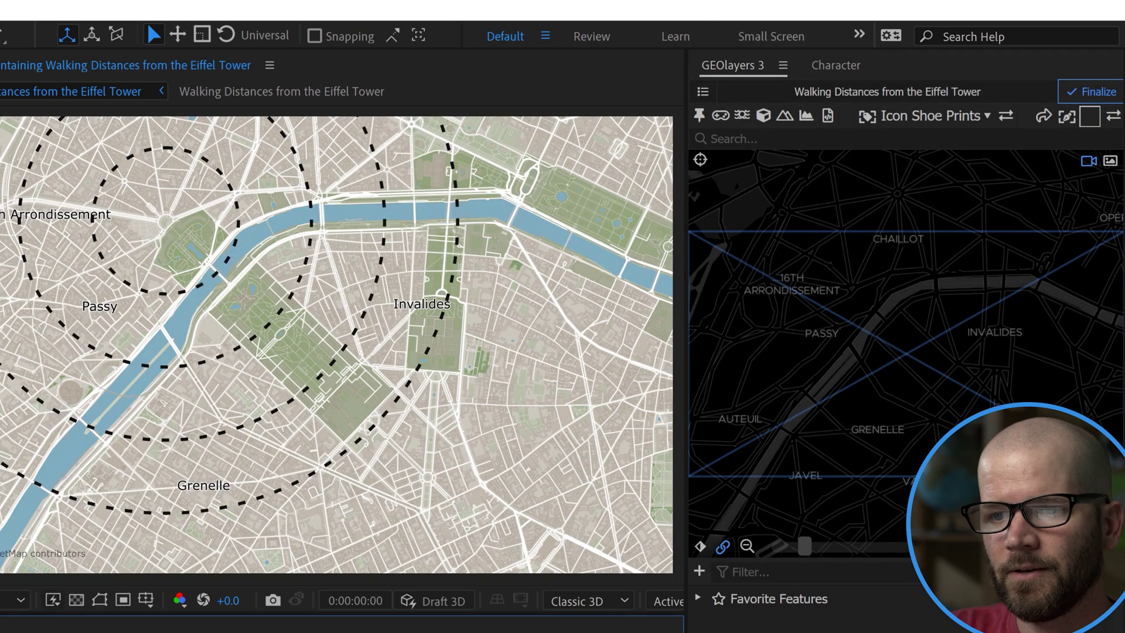
- Preview the icon, then add a '5 min' text label on the map with an 8 px stroke
key(space)
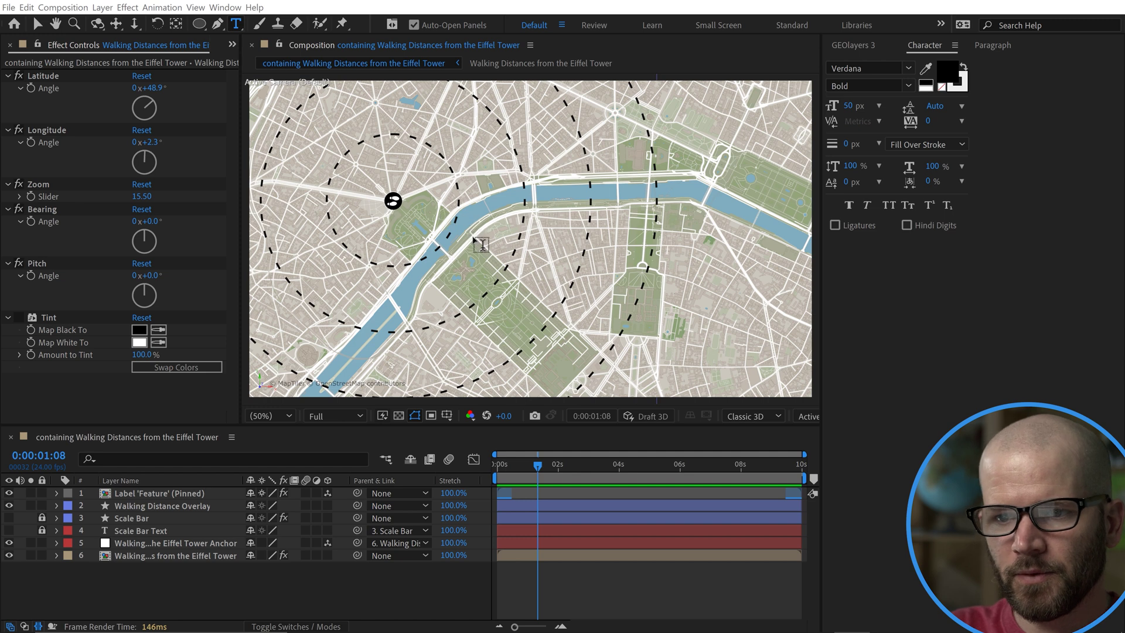
click(472, 236)
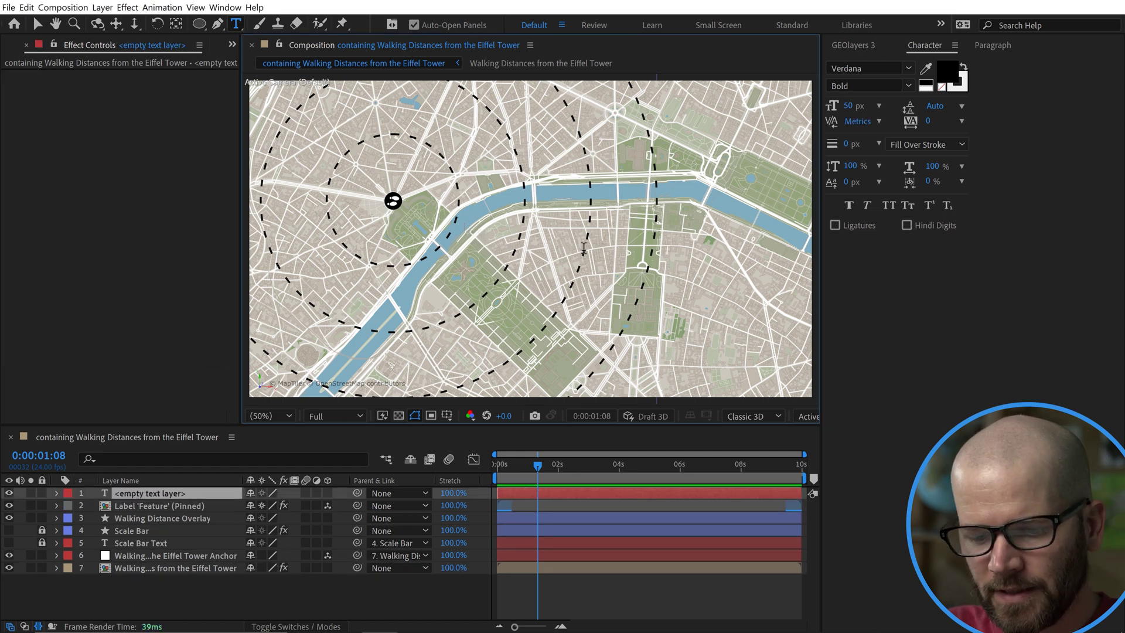
text(5 min)
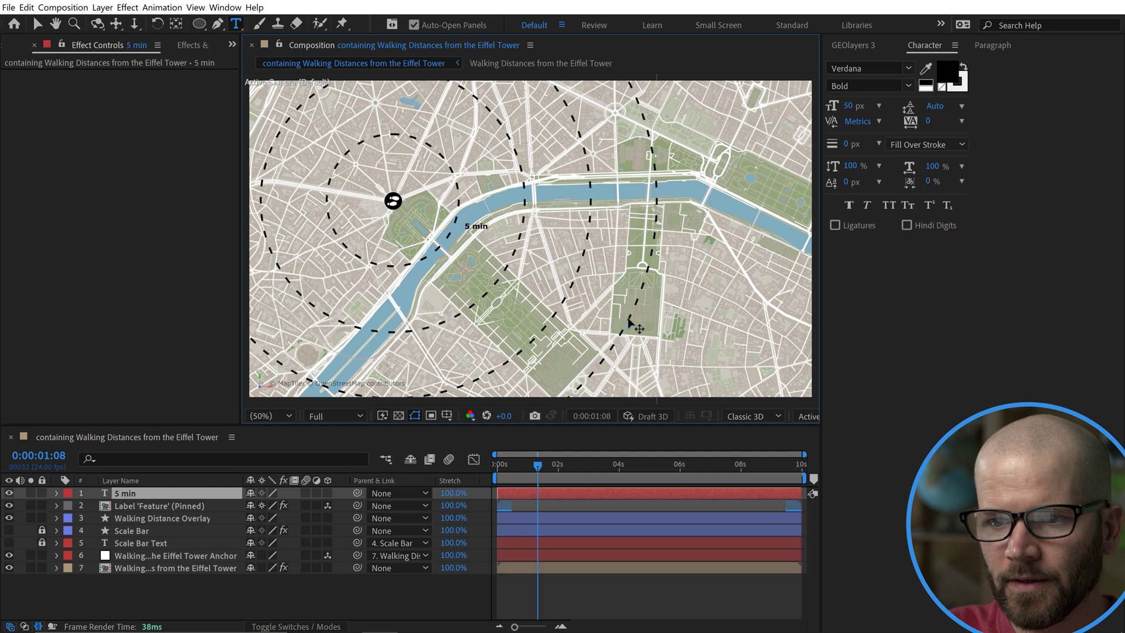
key(ctrl+a)
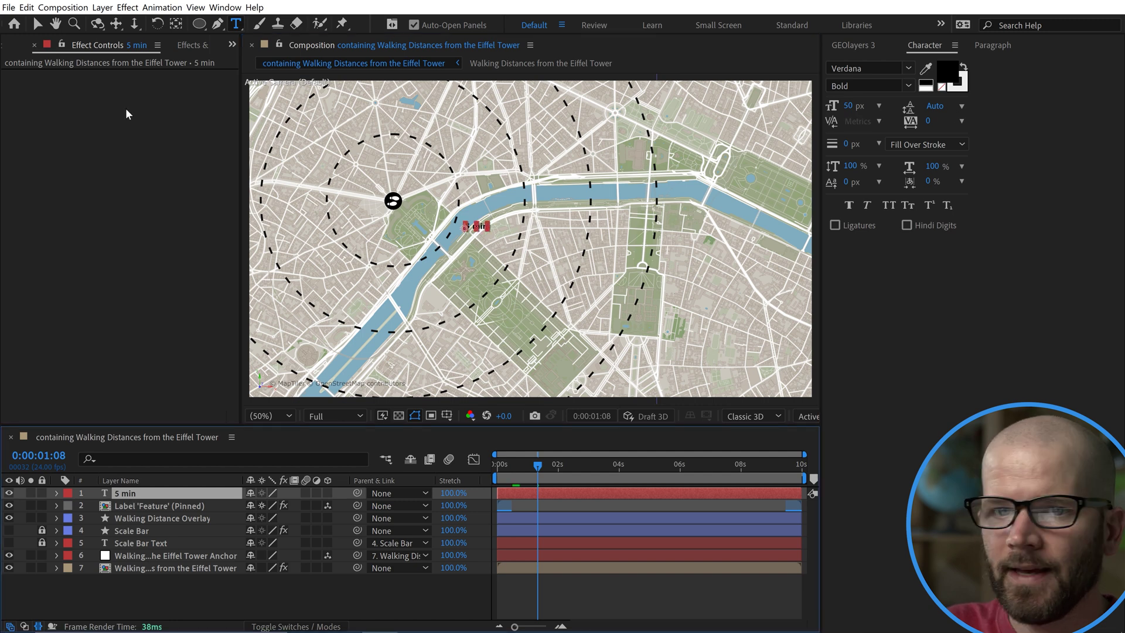
click(35, 24)
key(slash)
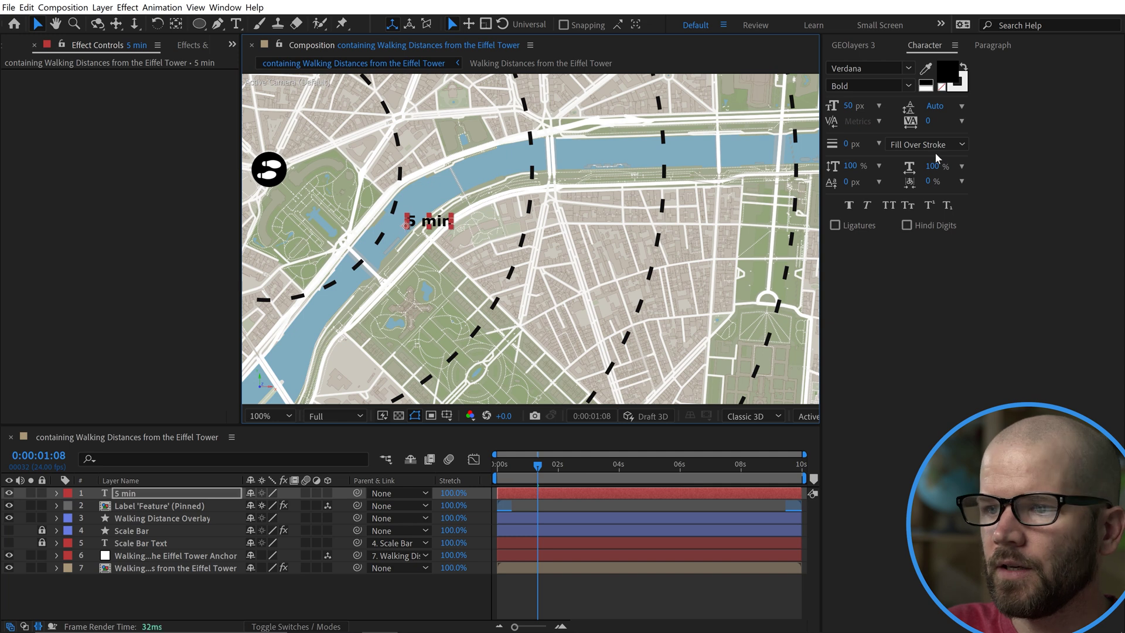
click(846, 144)
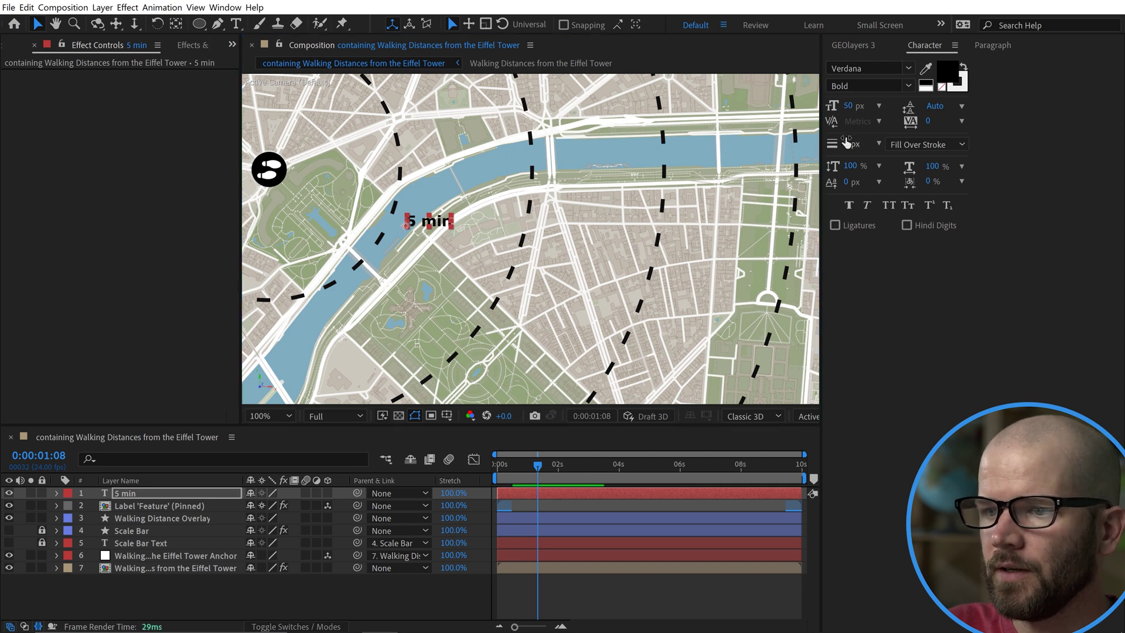
text(8)
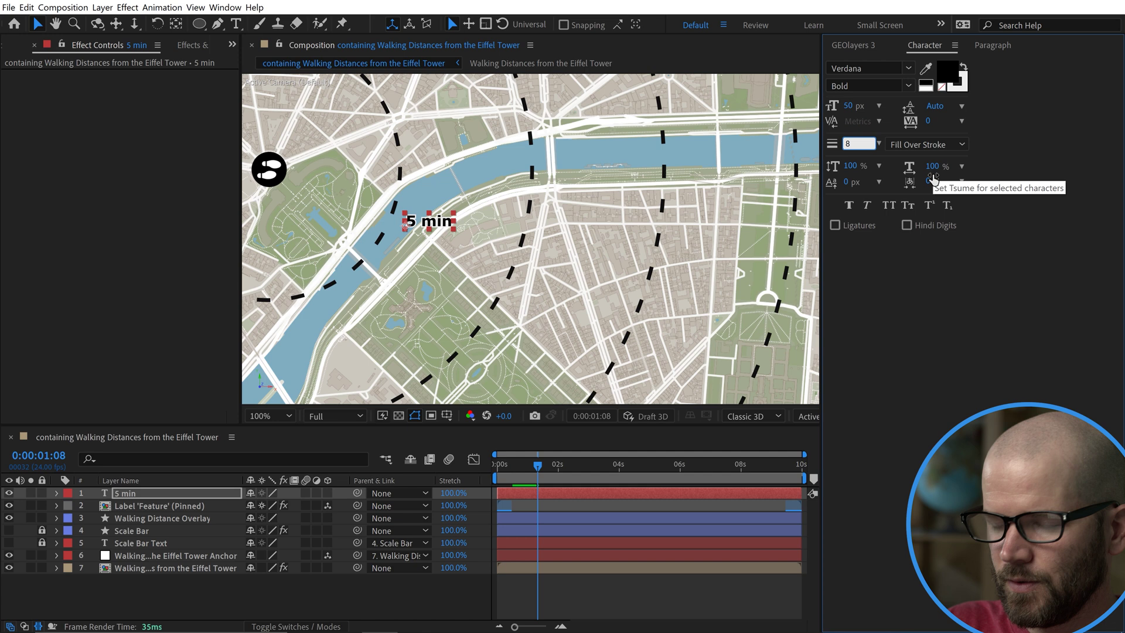
key(Return)
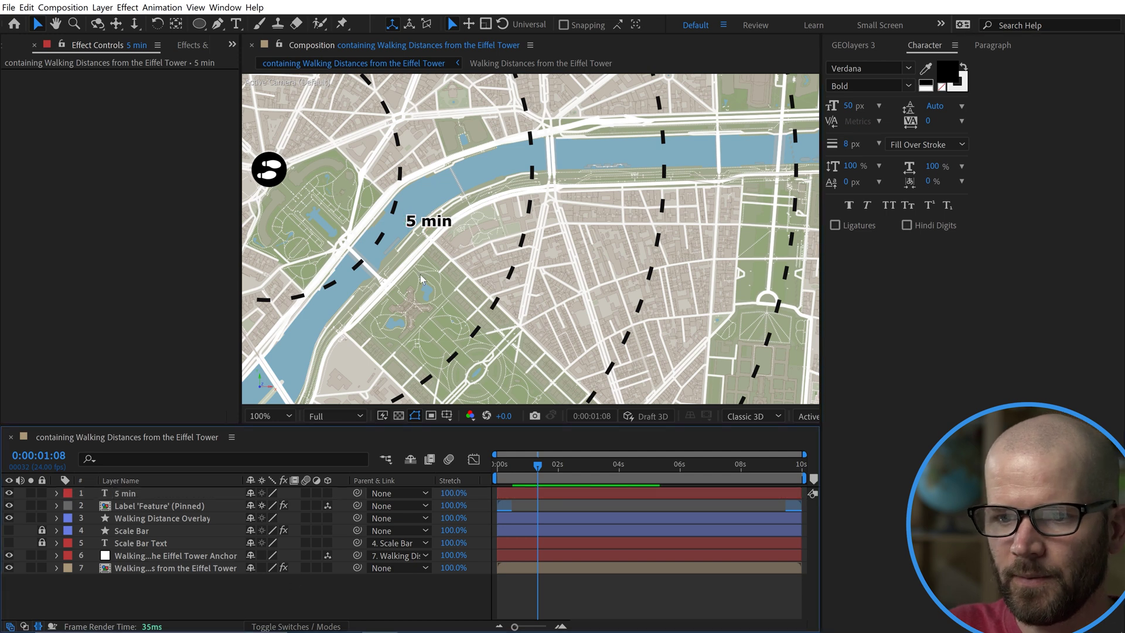
- Duplicate the label into '10 min' and '15' copies moved out to the outer rings
click(119, 493)
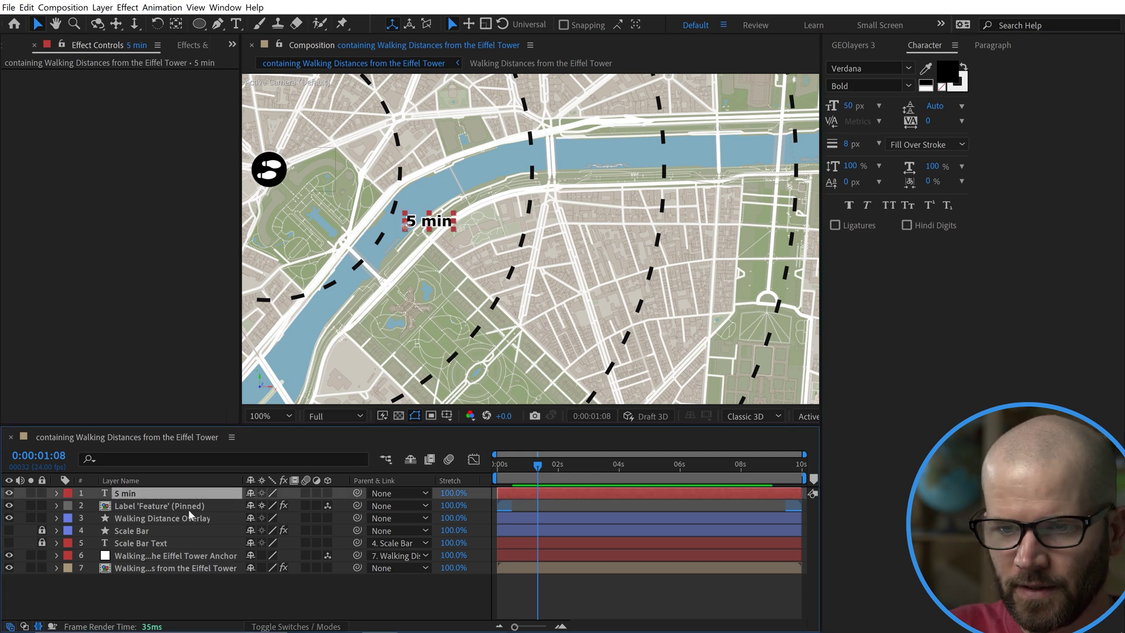
key(ctrl+d)
drag(437, 217, 590, 296)
double_click(557, 293)
text(10 min)
key(ctrl+d)
key(ctrl+d)
key(comma)
double_click(590, 297)
text(15)
drag(541, 267, 659, 328)
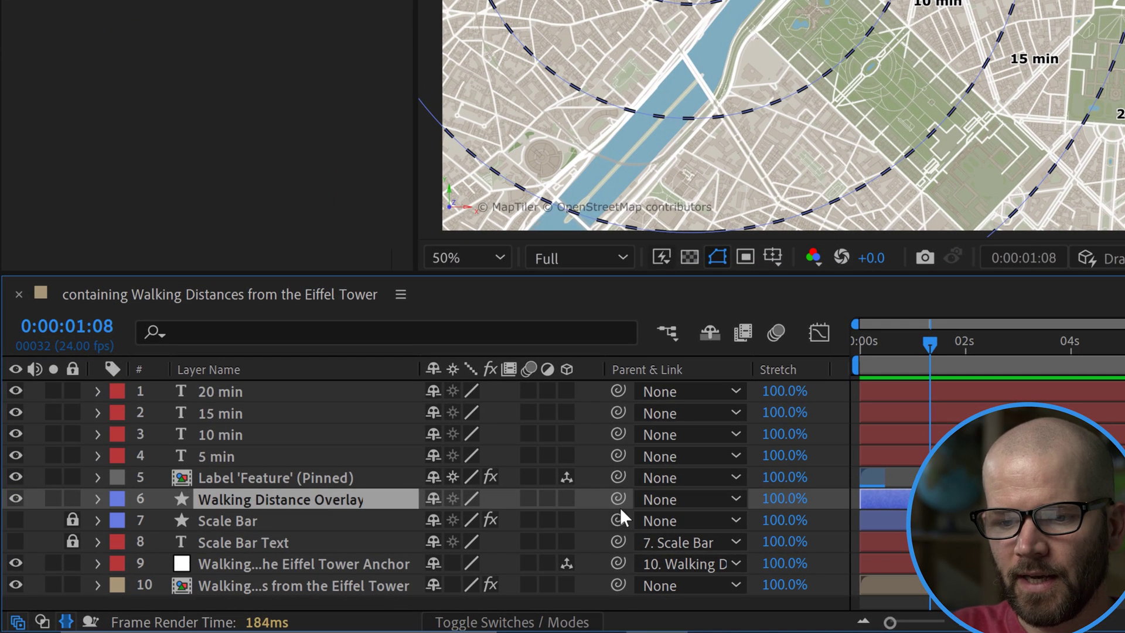
- Parent the overlay to the Eiffel Tower anchor and the four minute labels to the overlay, all as 3D layers
drag(617, 498, 218, 558)
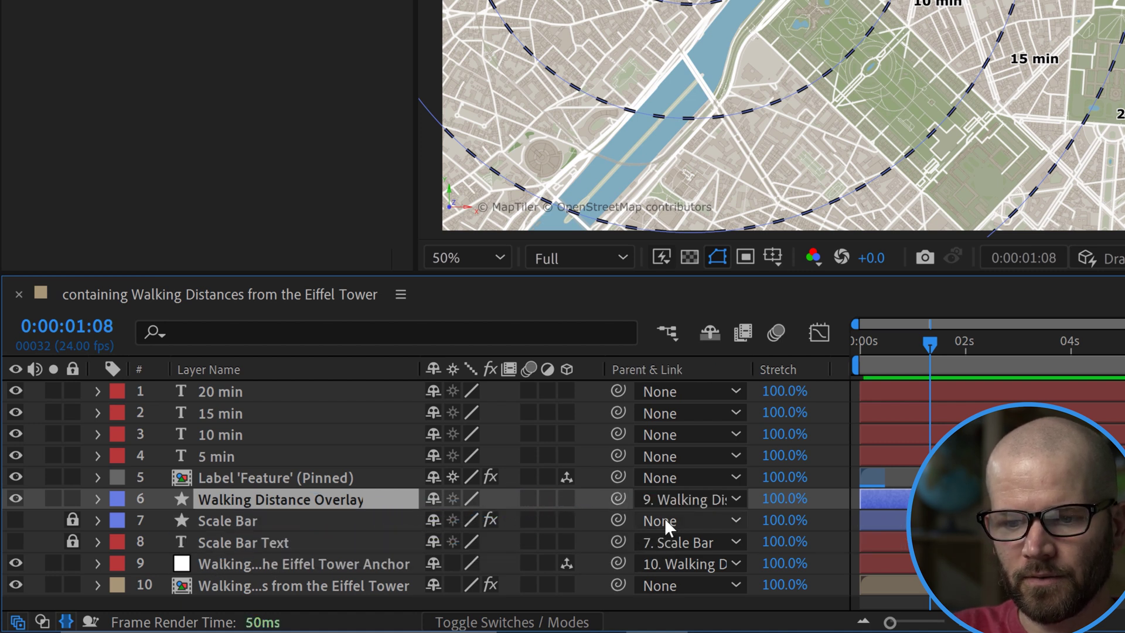
click(566, 498)
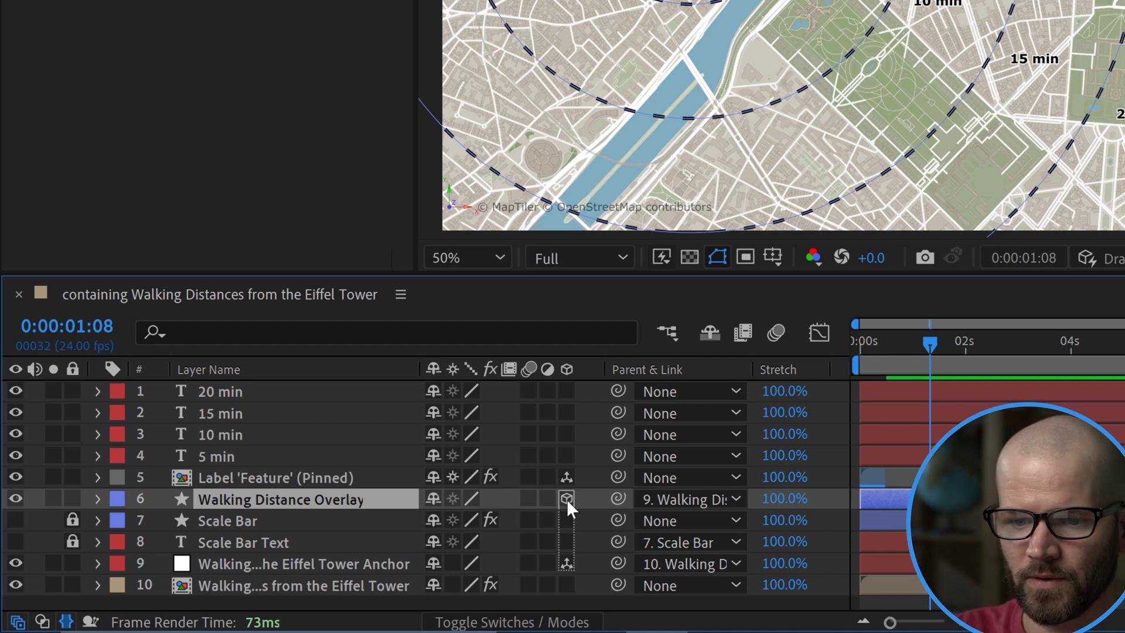
click(224, 451)
shift+click(223, 395)
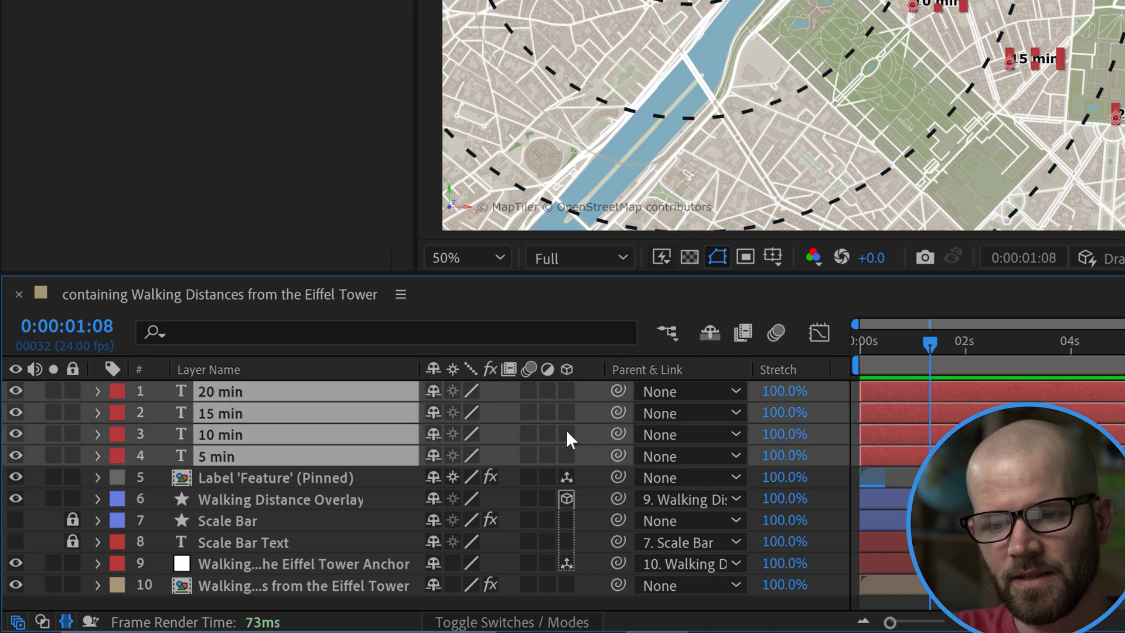
drag(615, 389, 280, 491)
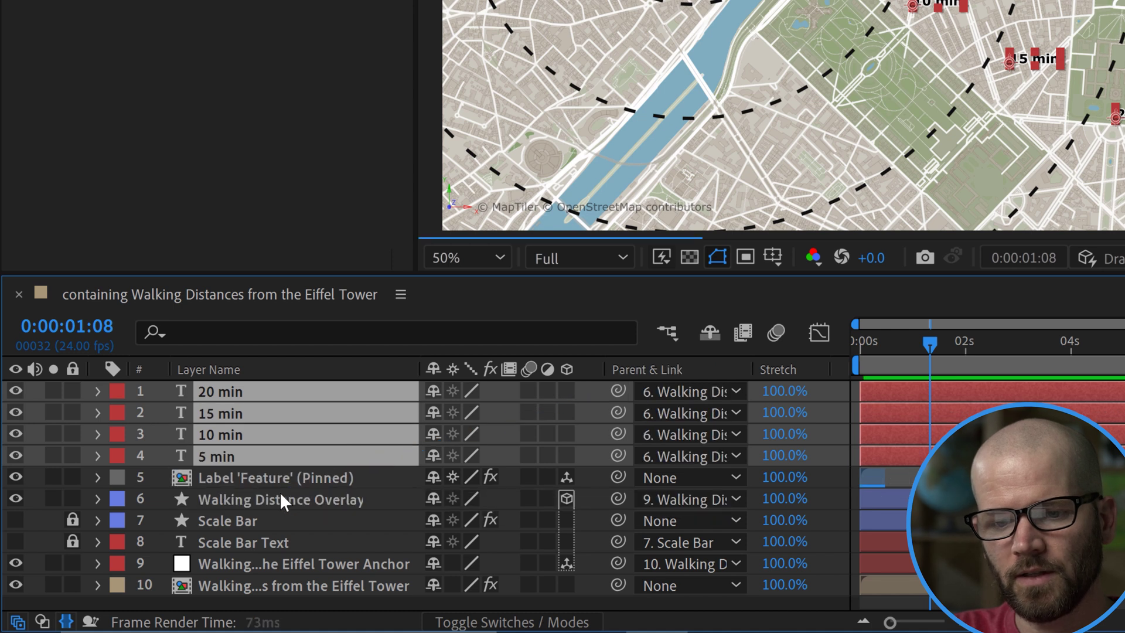
click(567, 385)
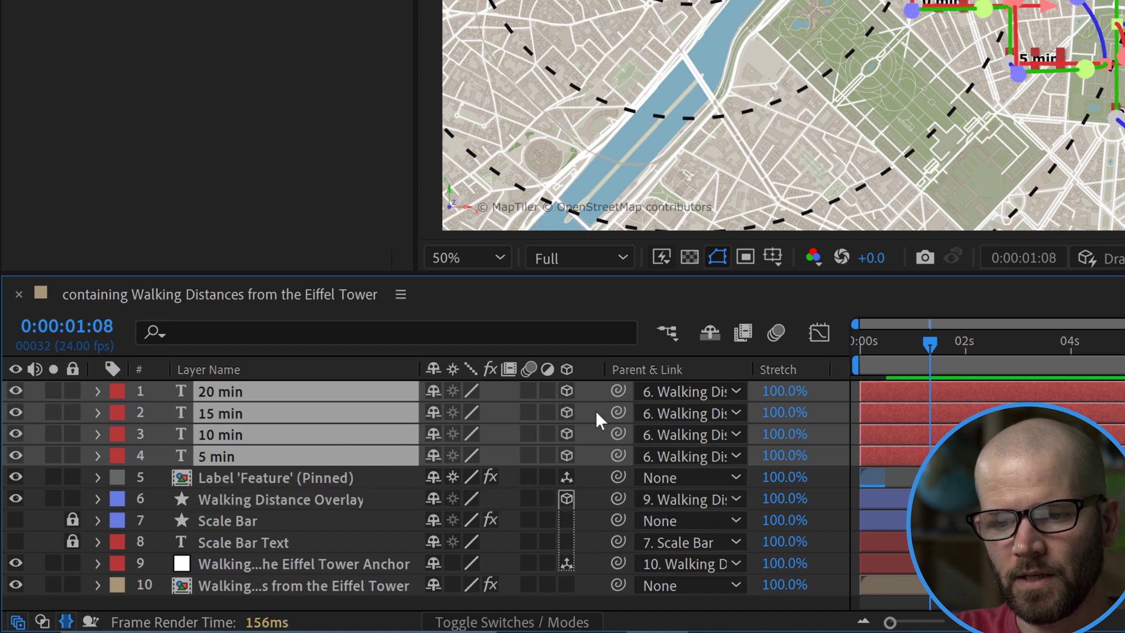
click(279, 500)
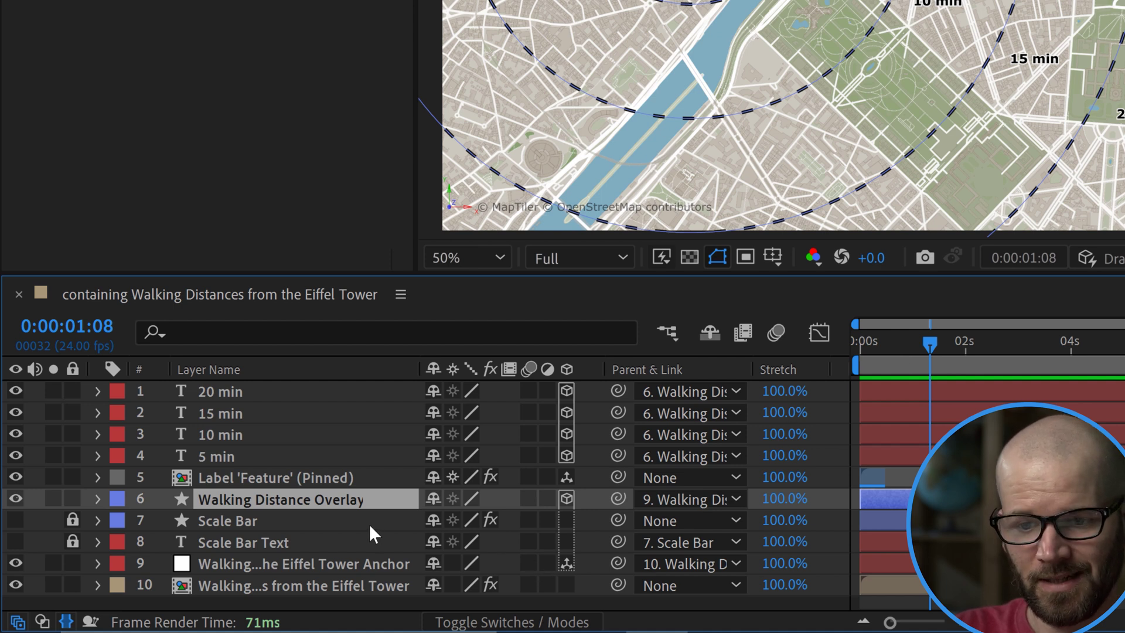
- Keyframe the overlay's Scale, starting from 0 near the timeline start so the rings vanish
key(s)
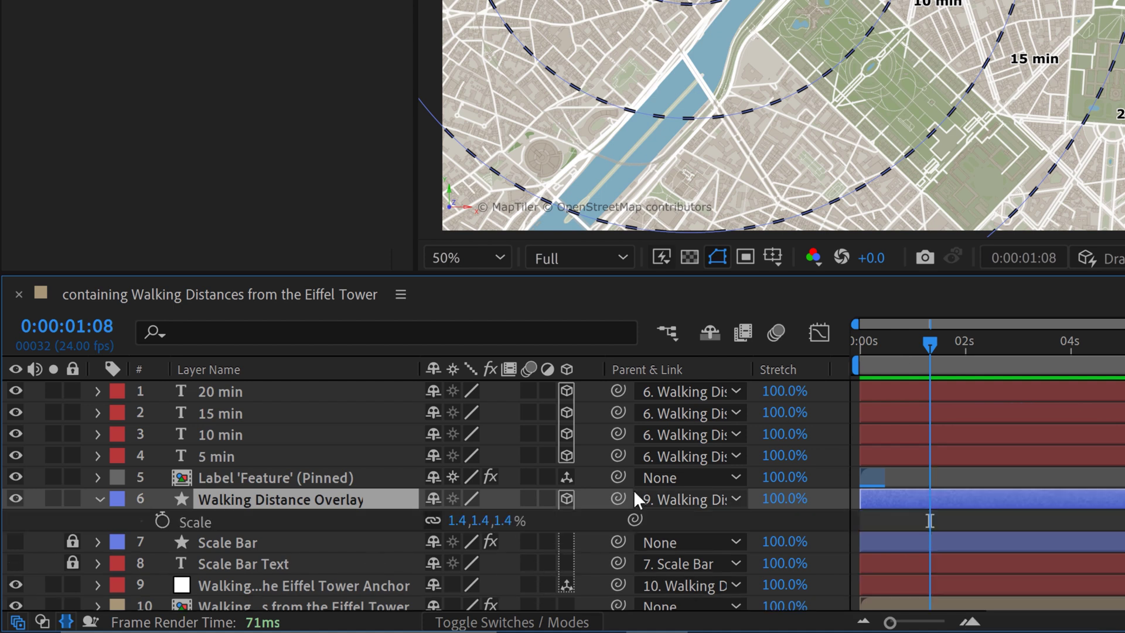
click(162, 520)
drag(896, 343, 869, 344)
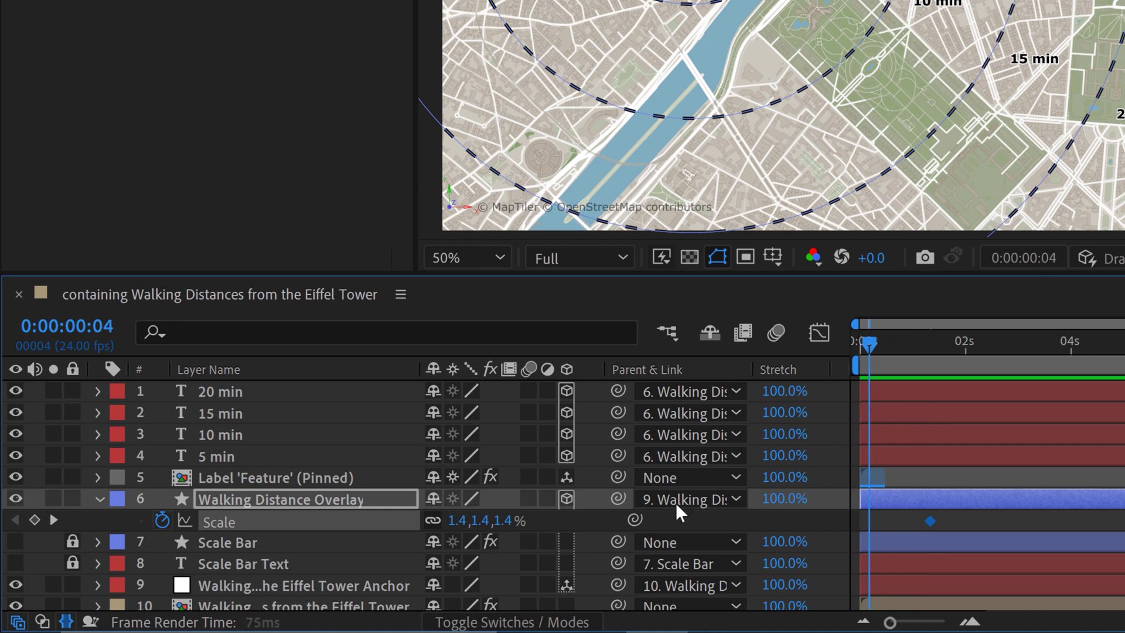
click(463, 521)
text(0)
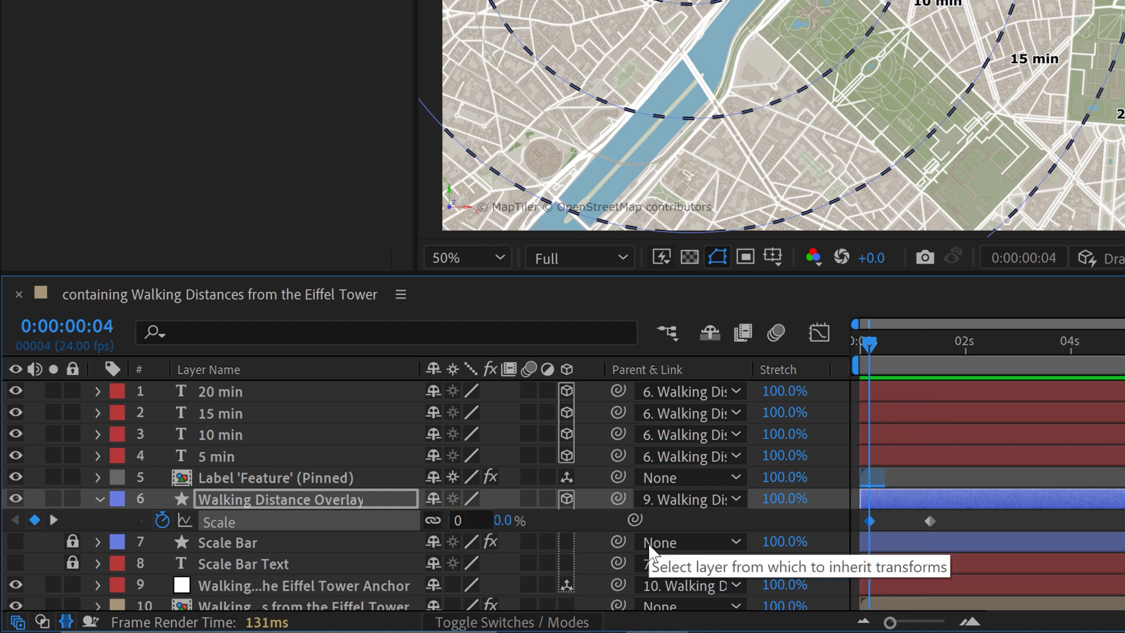
key(Return)
click(982, 527)
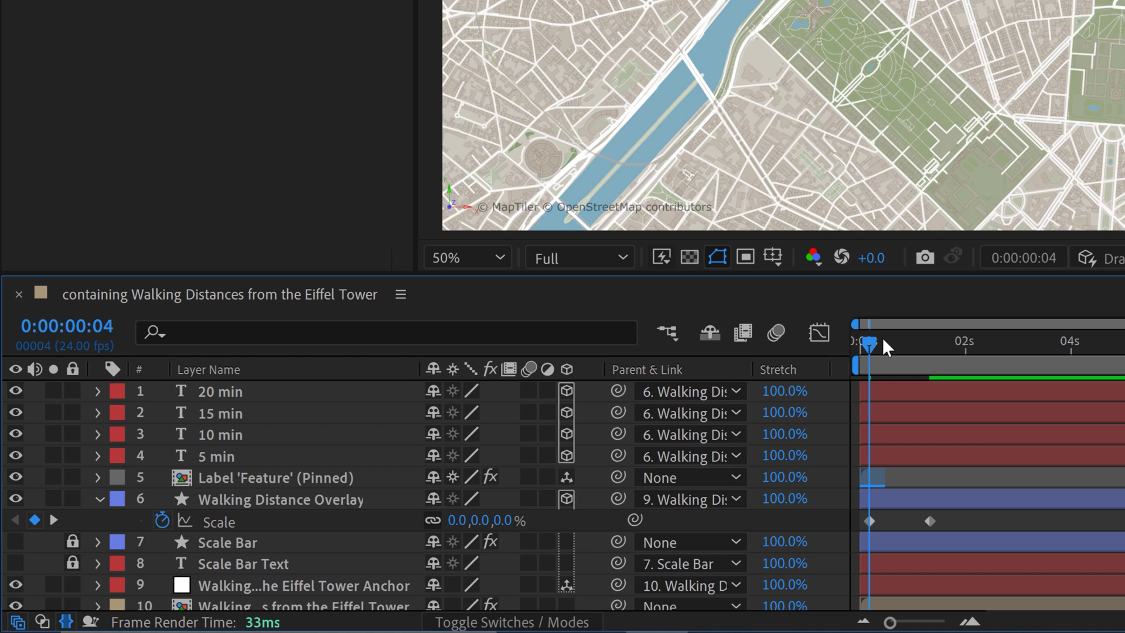
mouse_move(881, 336)
mouse_down()
mouse_move(929, 341)
mouse_move(836, 342)
mouse_move(901, 342)
mouse_up()
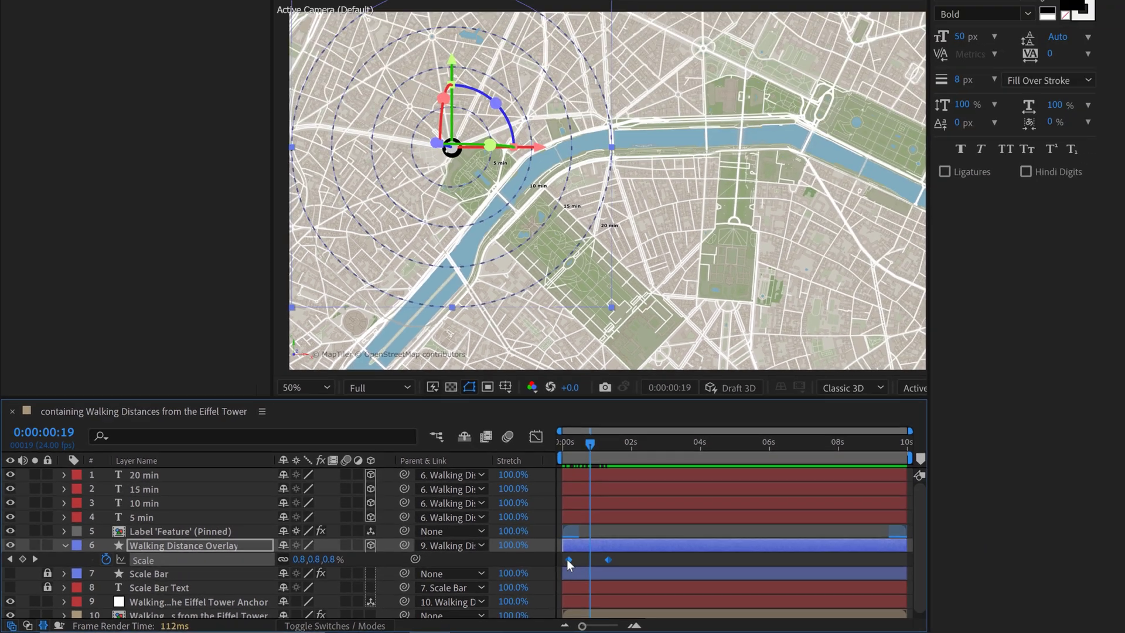
- Easy Ease both Scale keyframes and shape the speed graph so rings grow fast, then settle
right_click(839, 524)
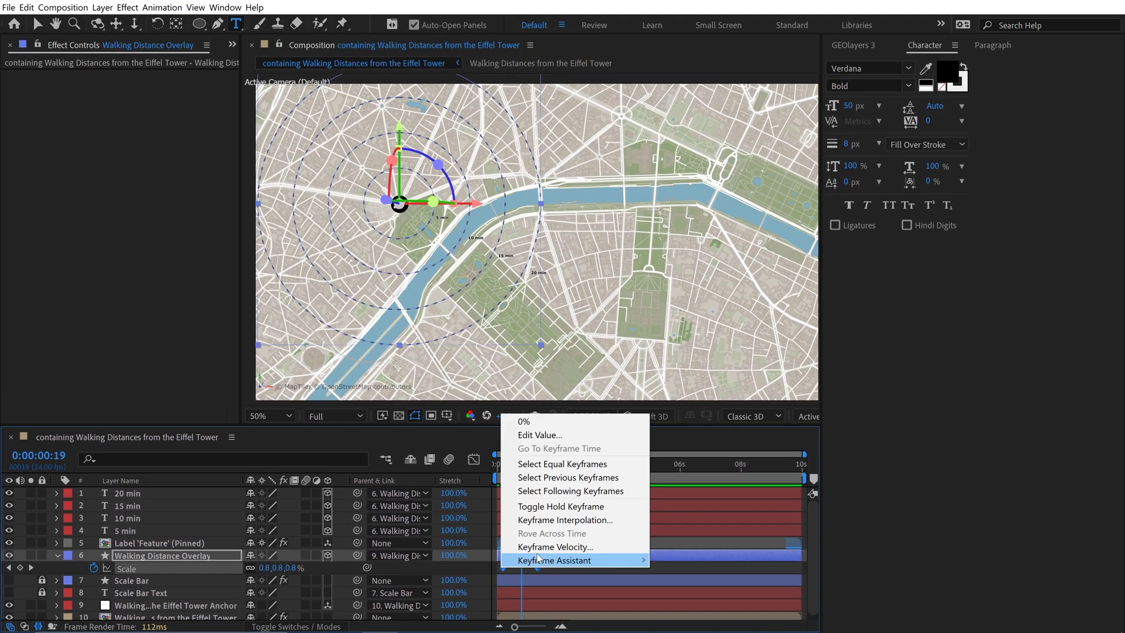
mouse_move(947, 513)
click(691, 466)
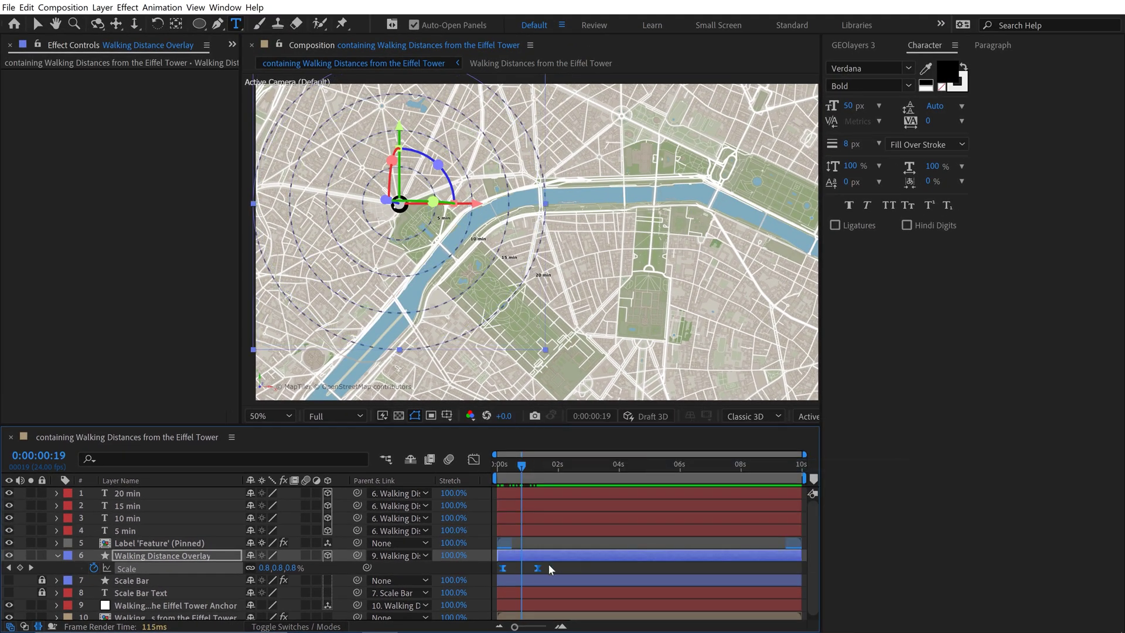
click(473, 460)
click(531, 590)
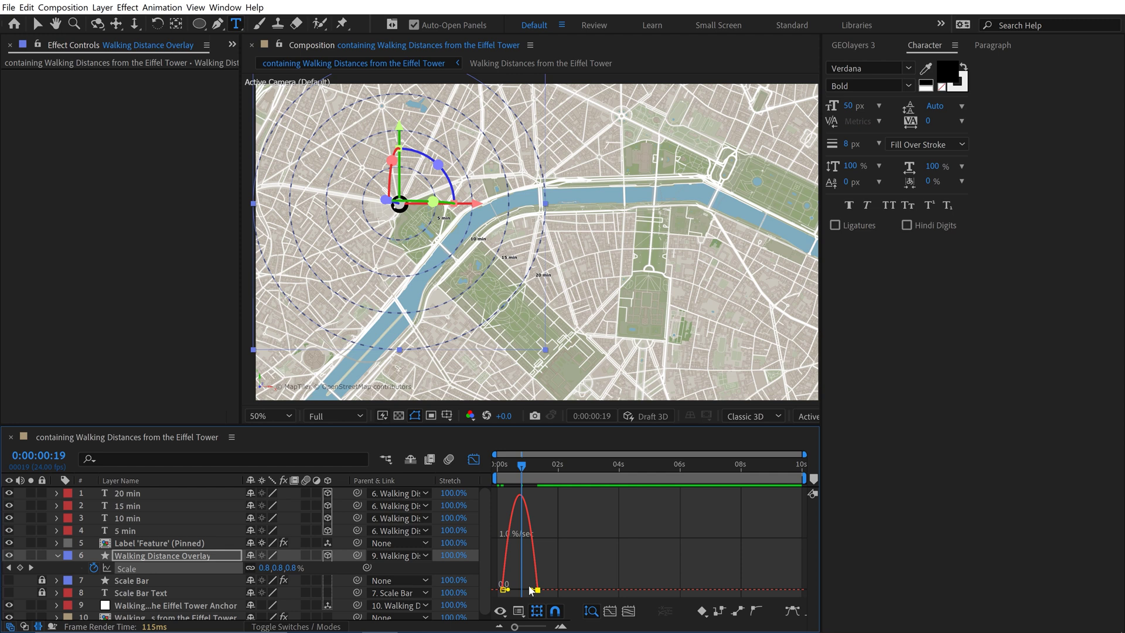
drag(532, 590, 510, 596)
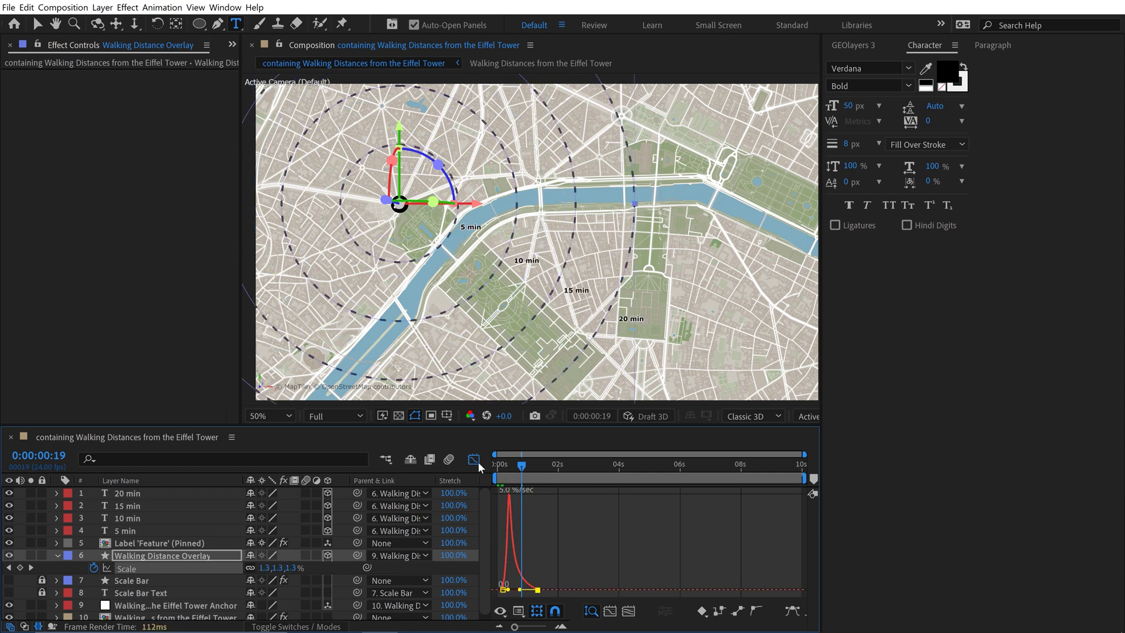
click(473, 459)
click(502, 569)
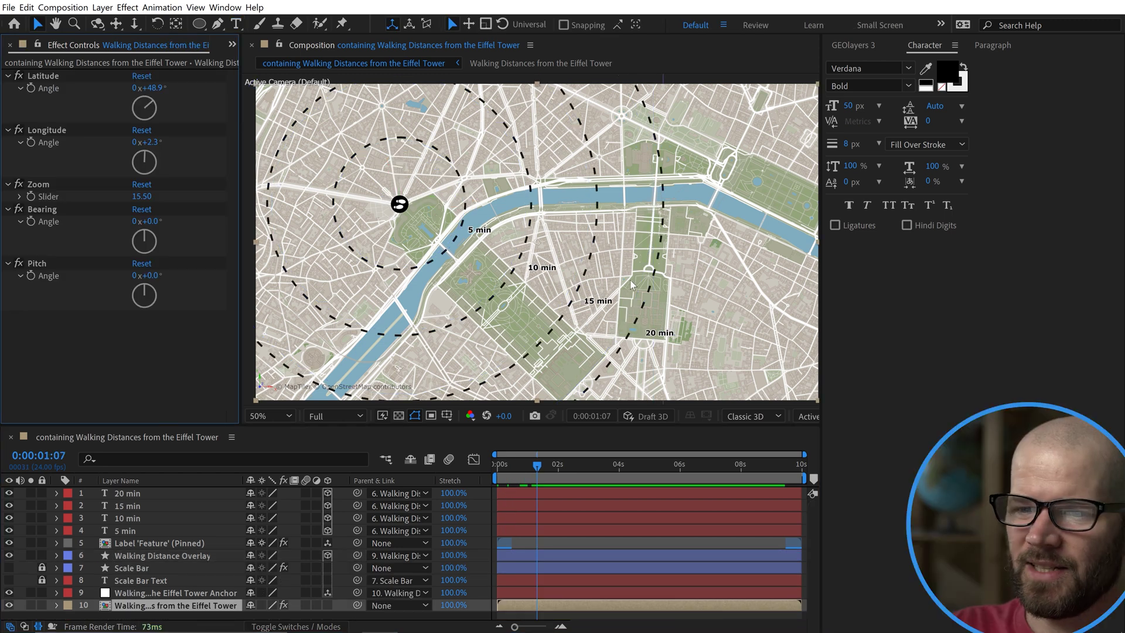
- Add Hue/Saturation to the Paris base map and set Master Saturation to -34
click(156, 607)
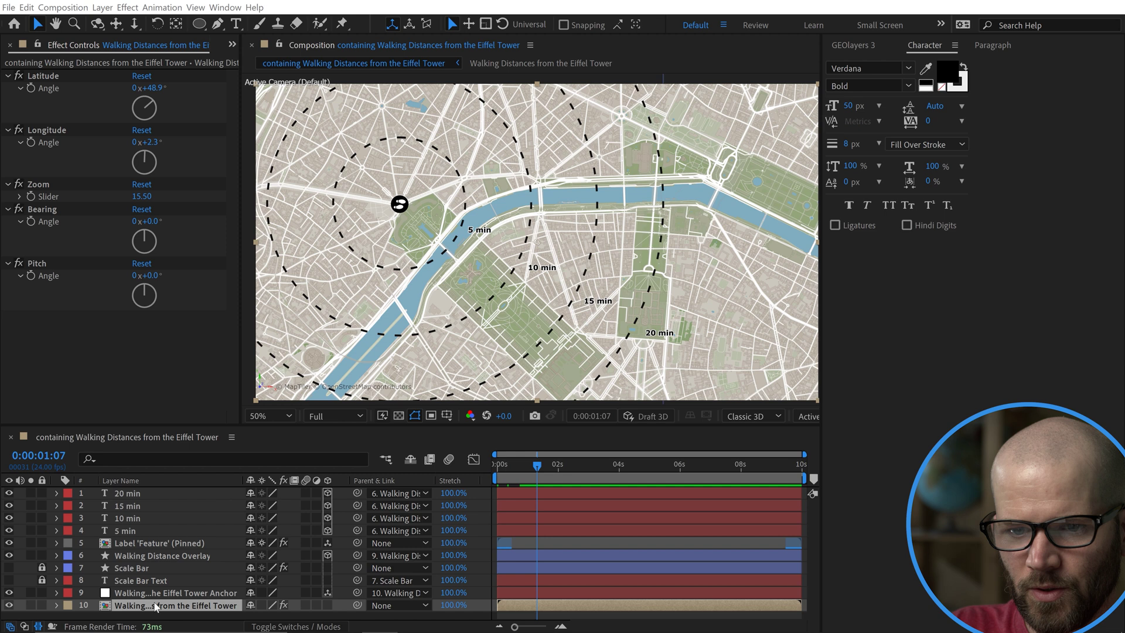
key(ctrl+alt+shift+e)
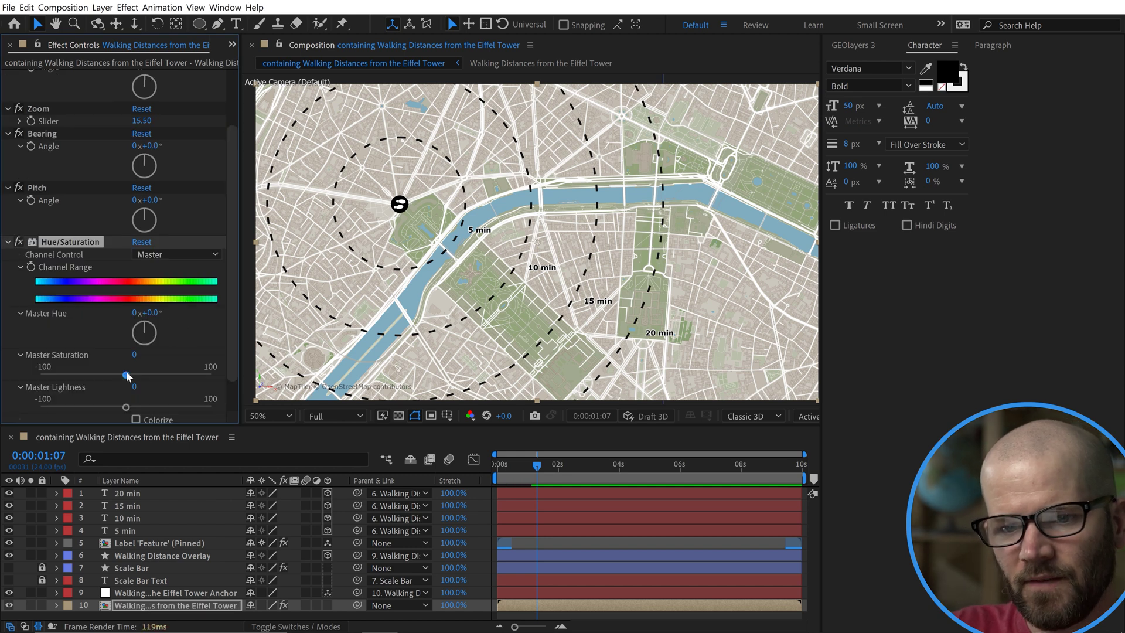
drag(101, 376, 93, 376)
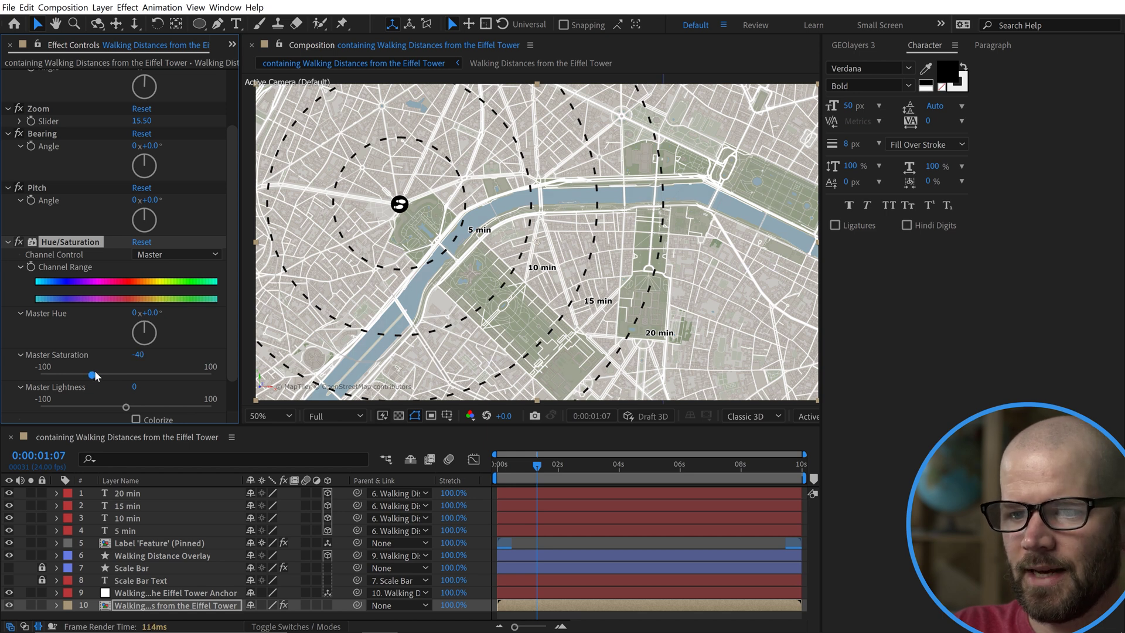
drag(95, 375, 99, 375)
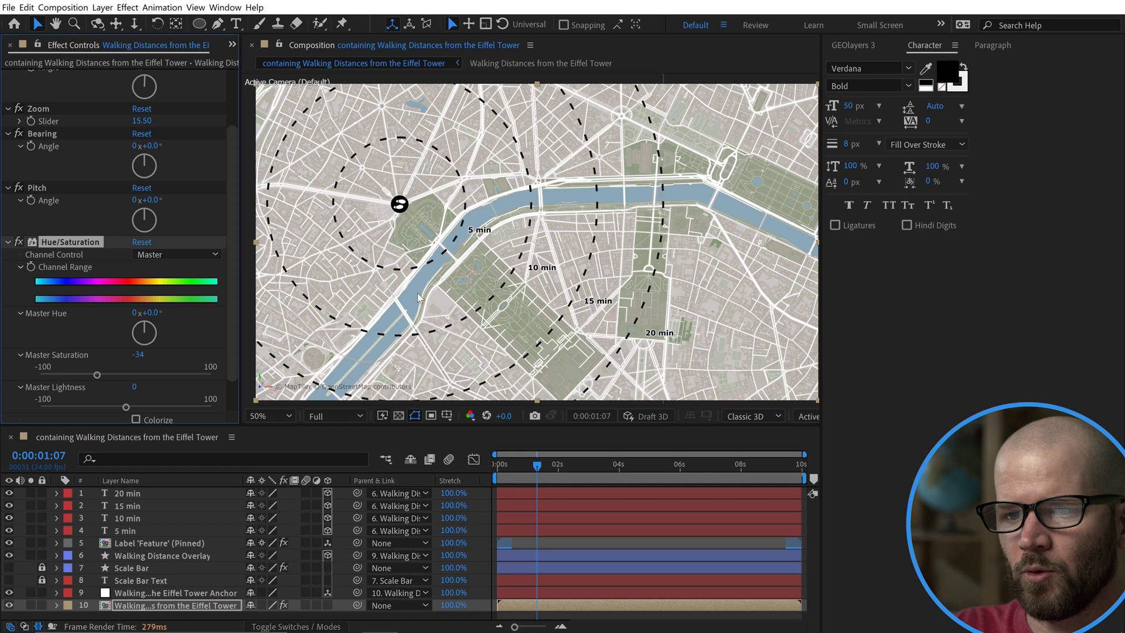
- Give the Walking Distance Overlay a Stroke layer style and check its white 3 px Outside settings
click(151, 559)
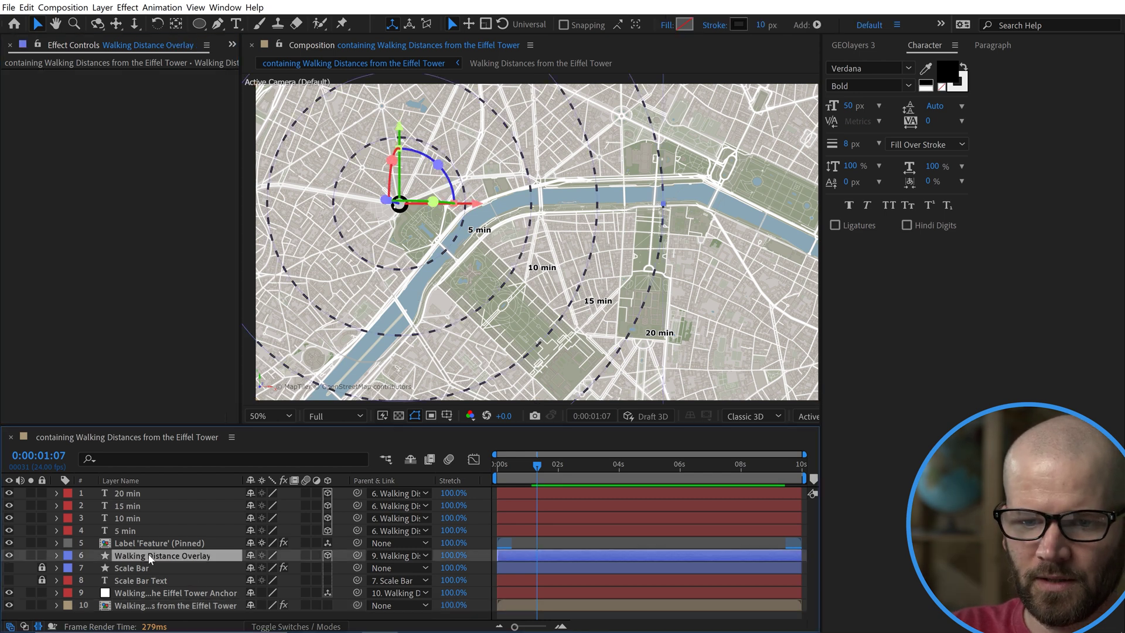
click(103, 8)
mouse_move(139, 319)
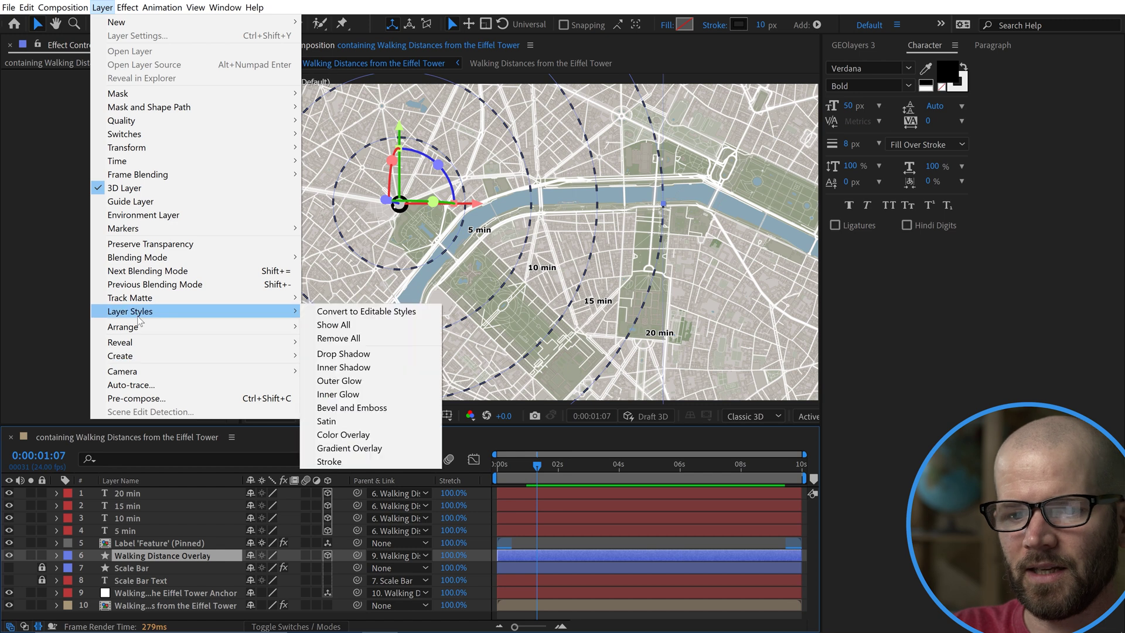
click(329, 461)
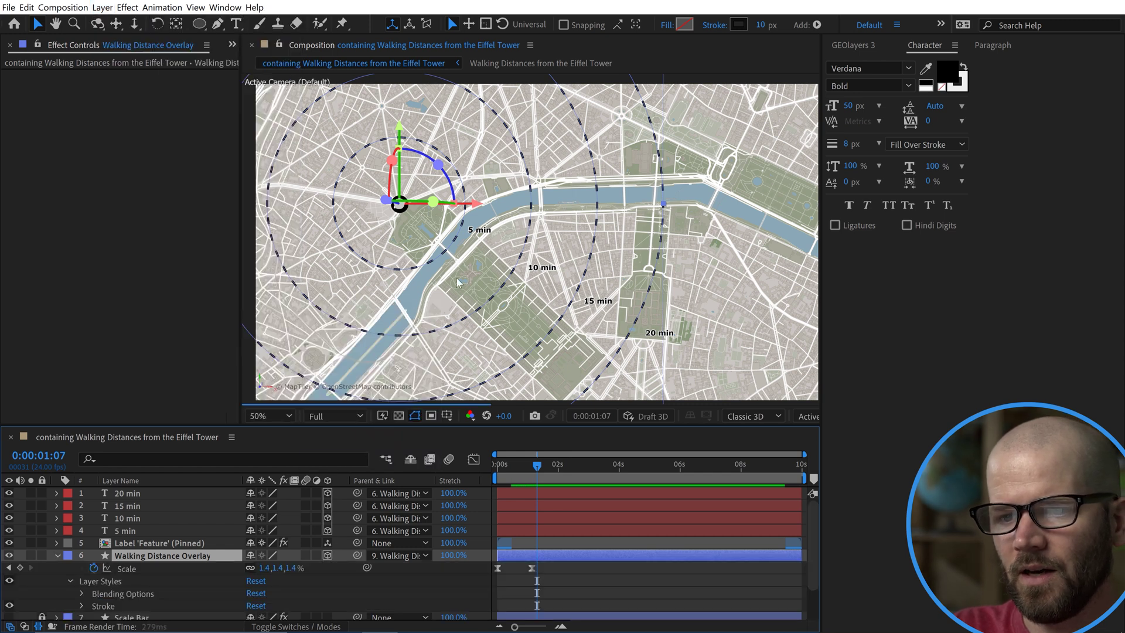
key(period)
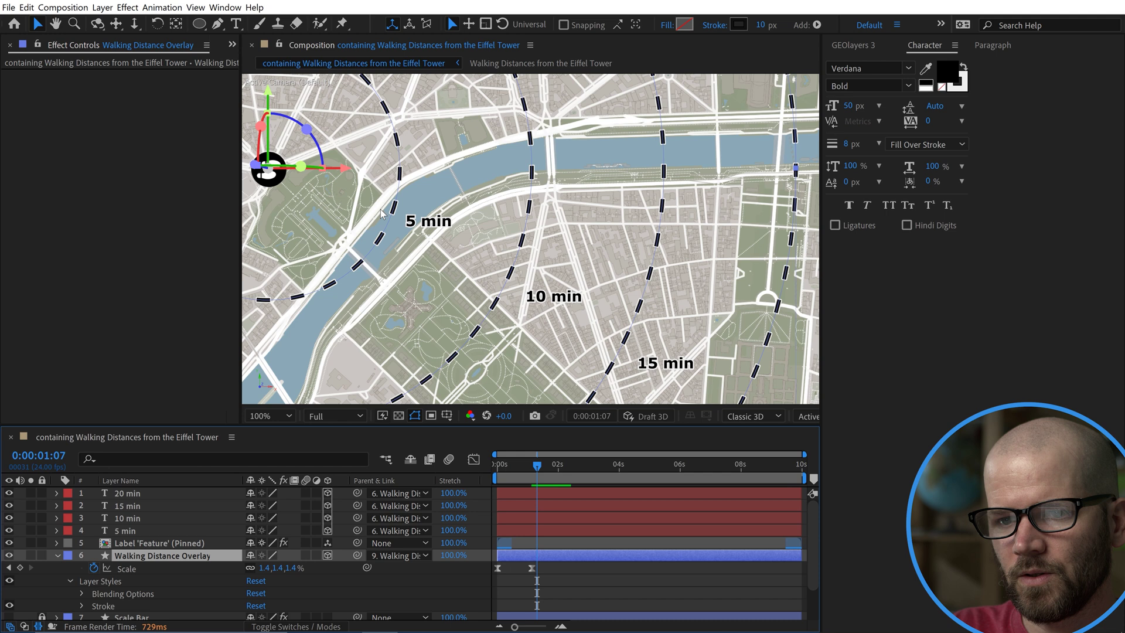
drag(690, 300, 592, 277)
click(82, 607)
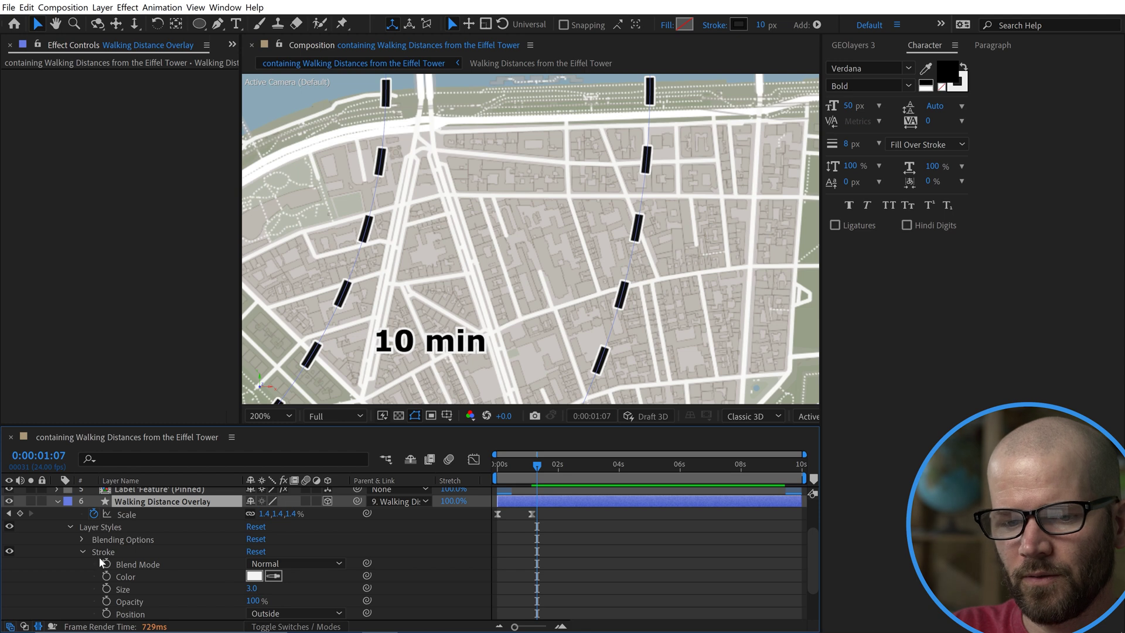
click(82, 552)
key(comma)
key(comma)
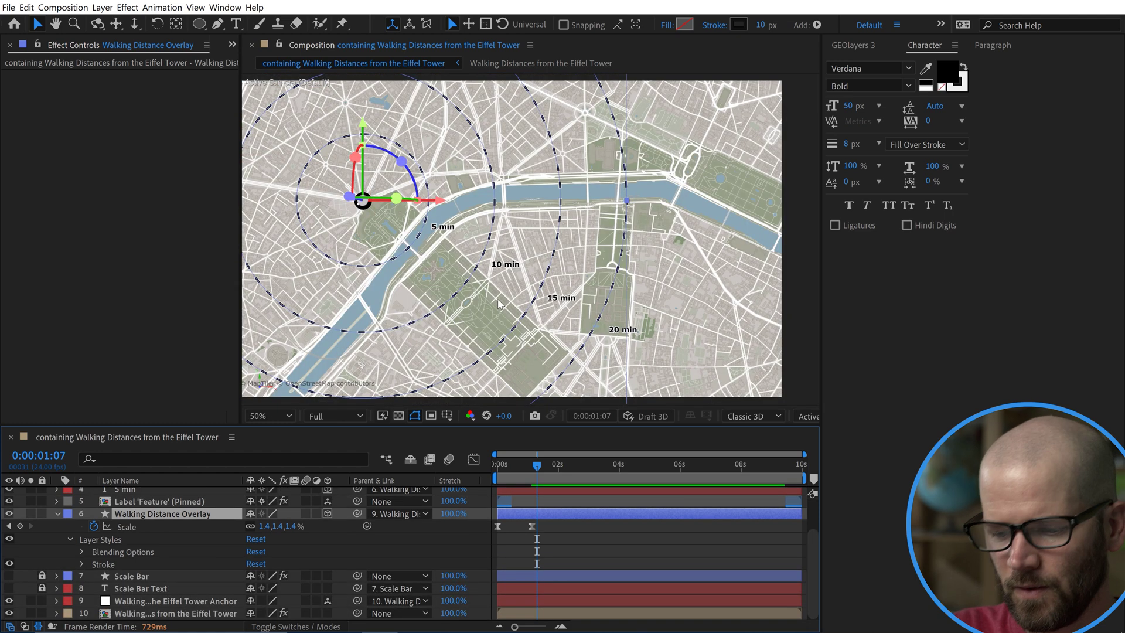
key(ctrl+shift+a)
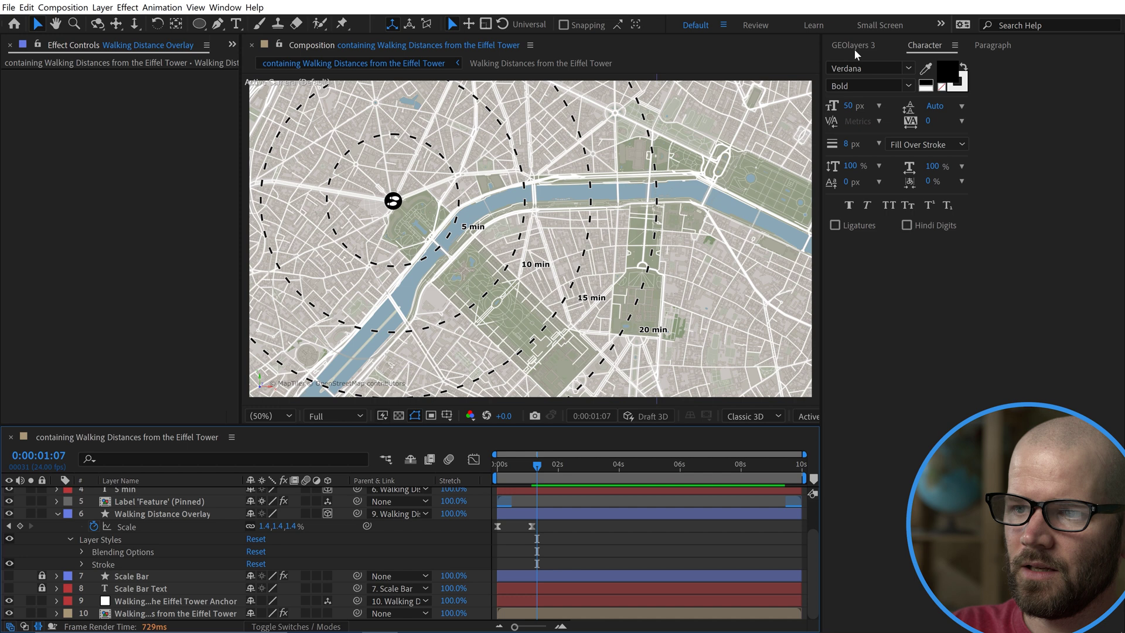
- Save the project and tilt and rotate the Paris map into perspective in GEOlayers
click(853, 47)
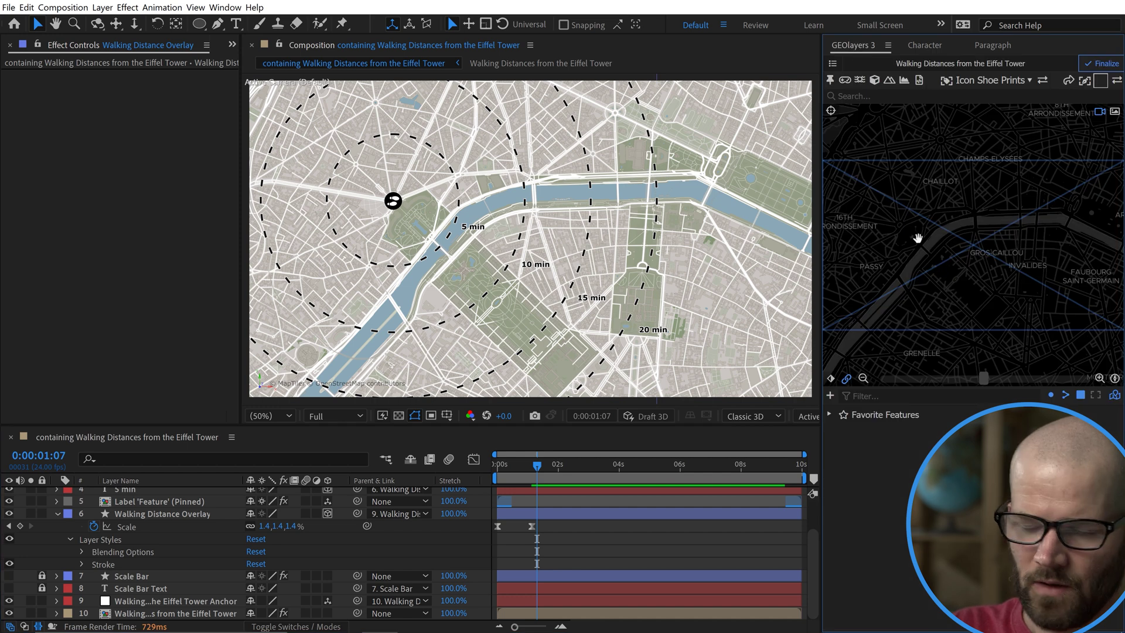
key(ctrl+s)
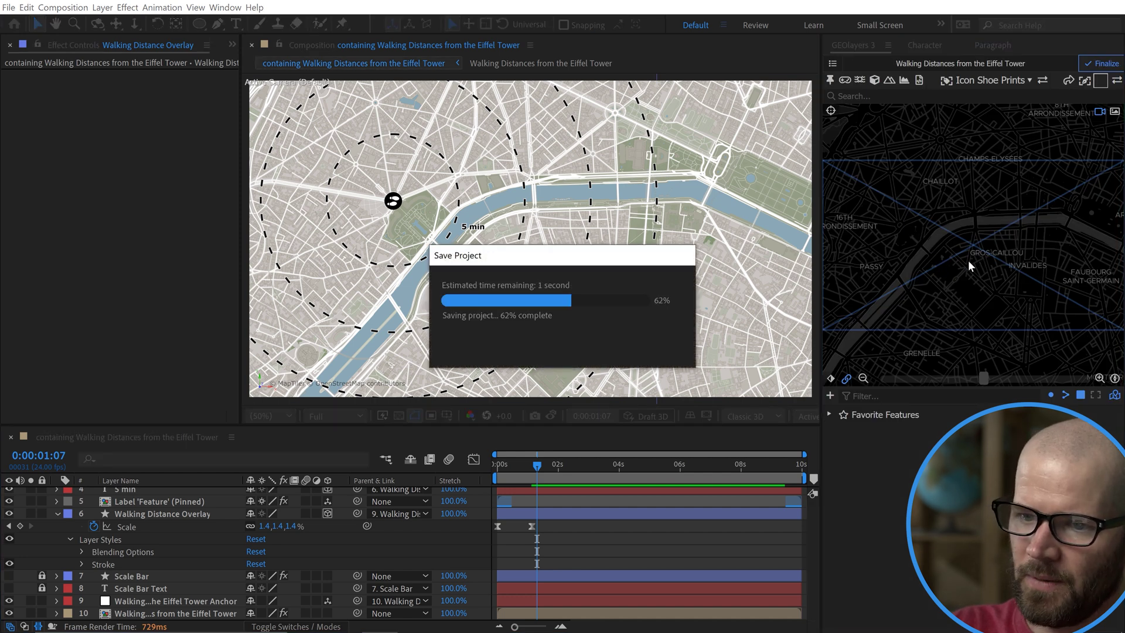
drag(980, 252, 985, 220)
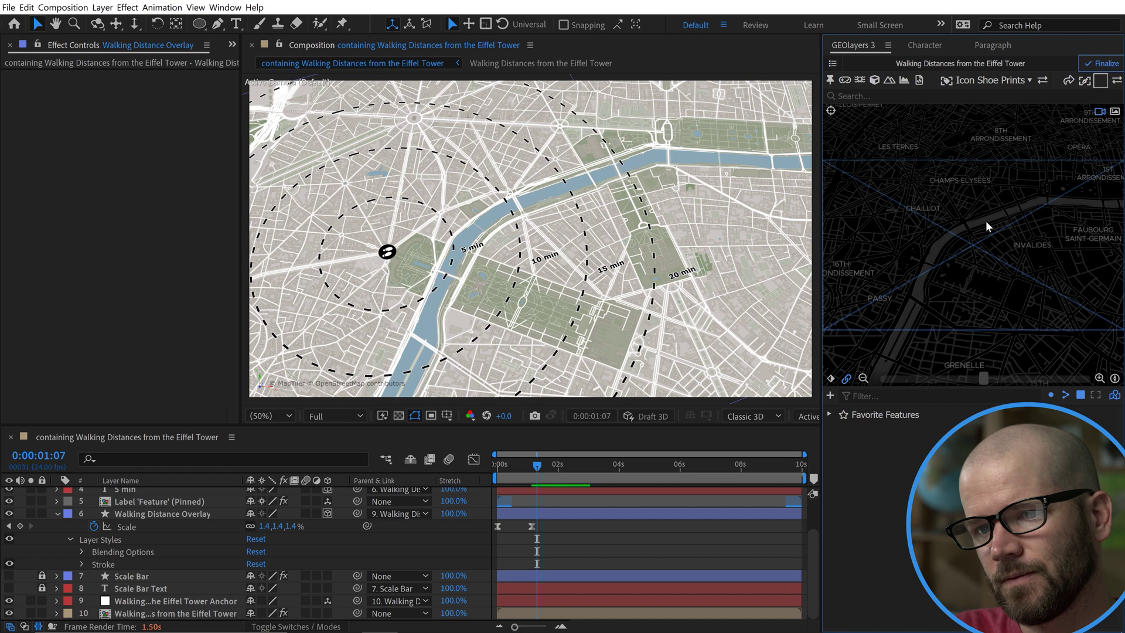
scroll(985, 221, down, 2)
click(57, 513)
click(142, 543)
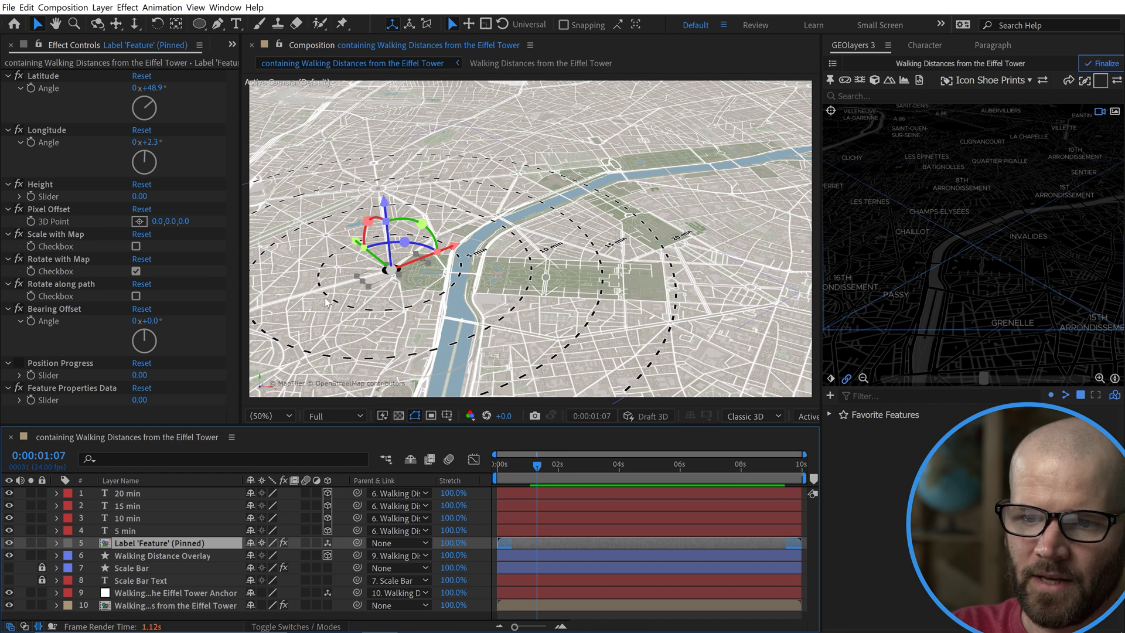
- Zoom to 100% on the shoe-print icon and turn off Rotate with Map on the pinned label layer
key(slash)
key(h)
drag(326, 301, 465, 285)
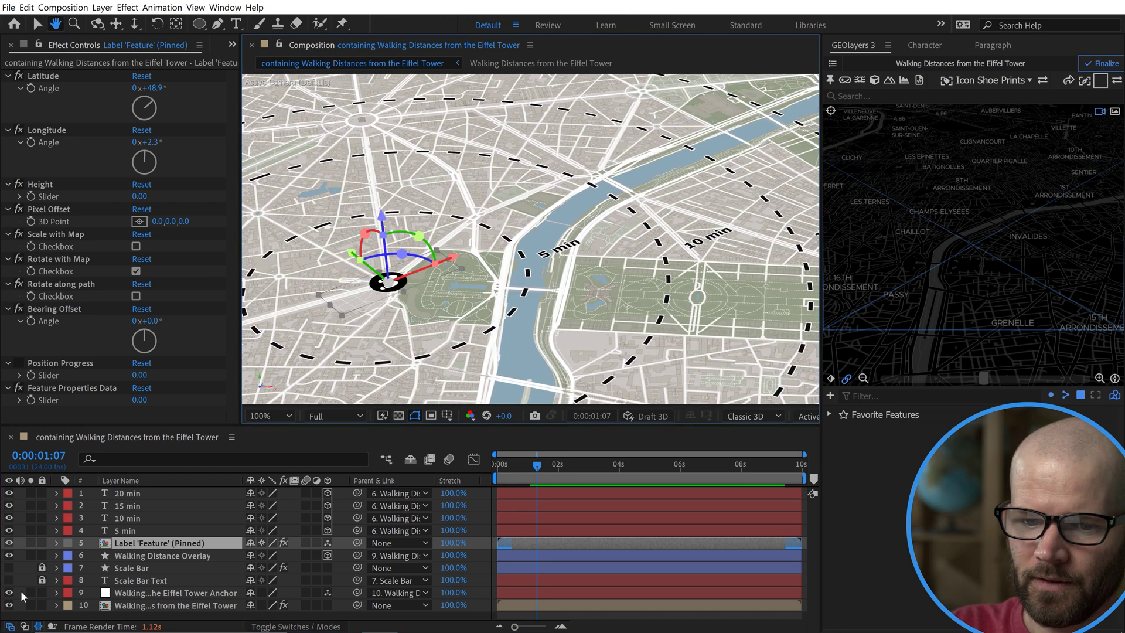
key(v)
click(136, 270)
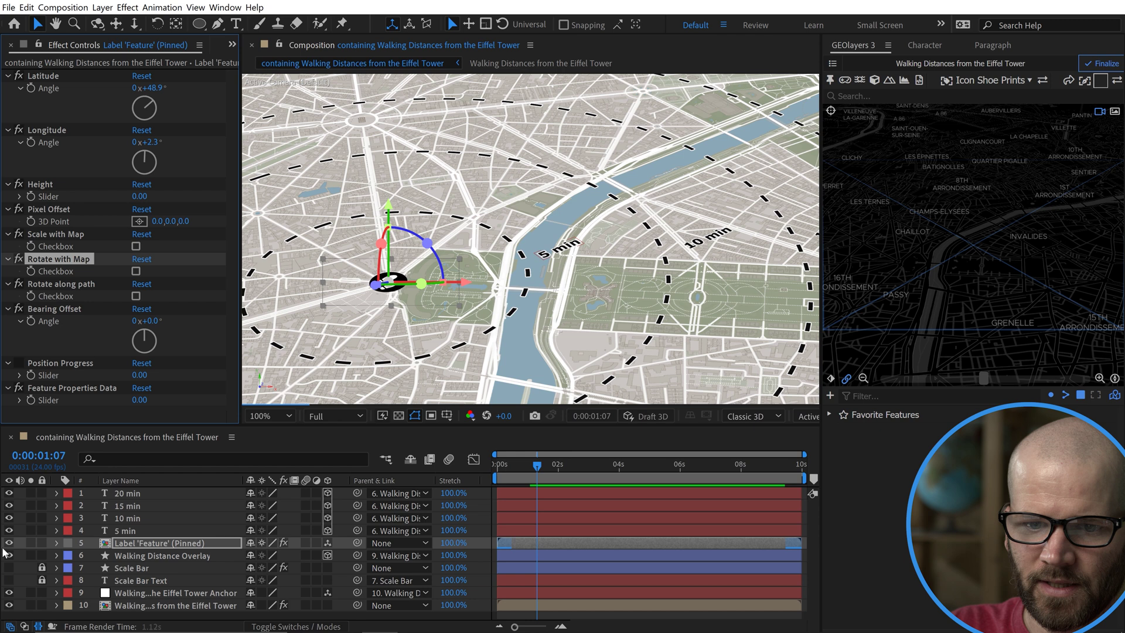
key(F2)
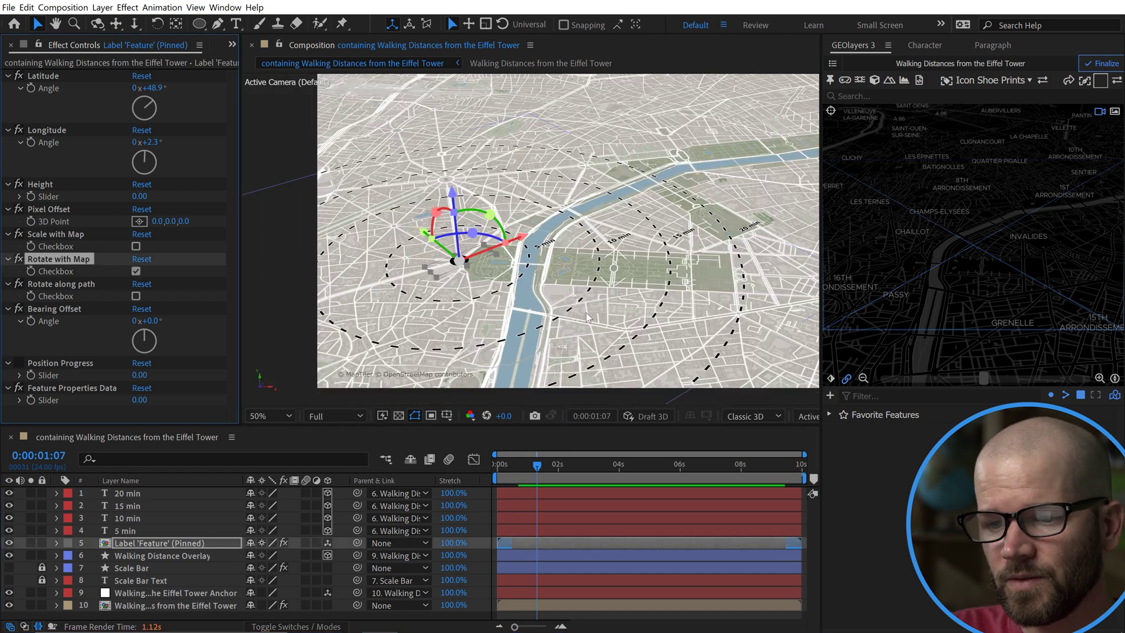
click(18, 509)
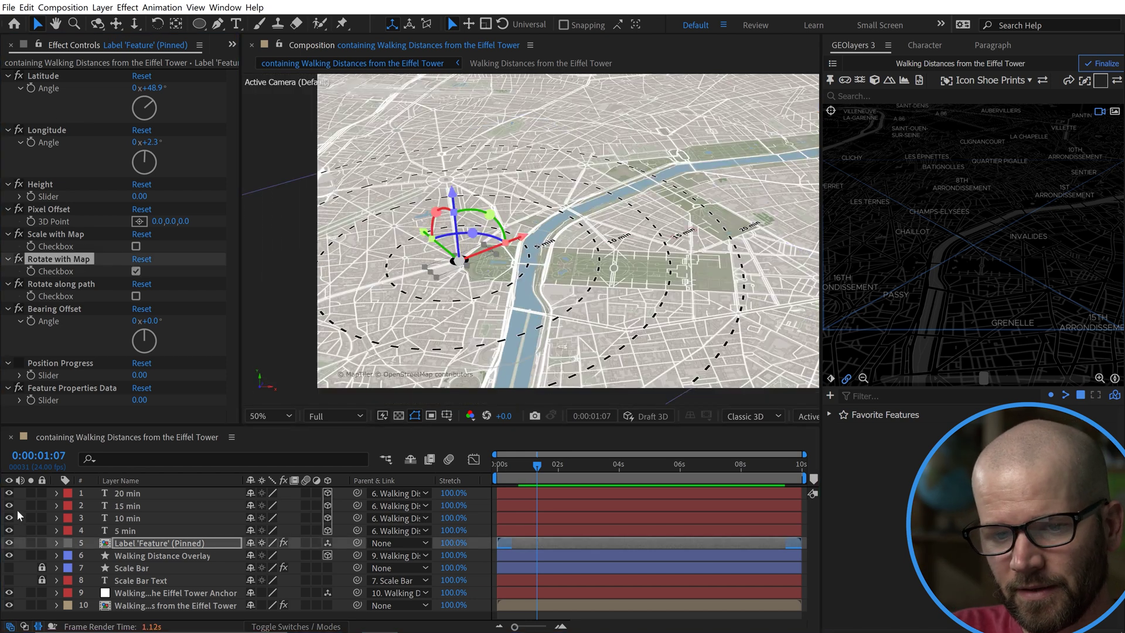